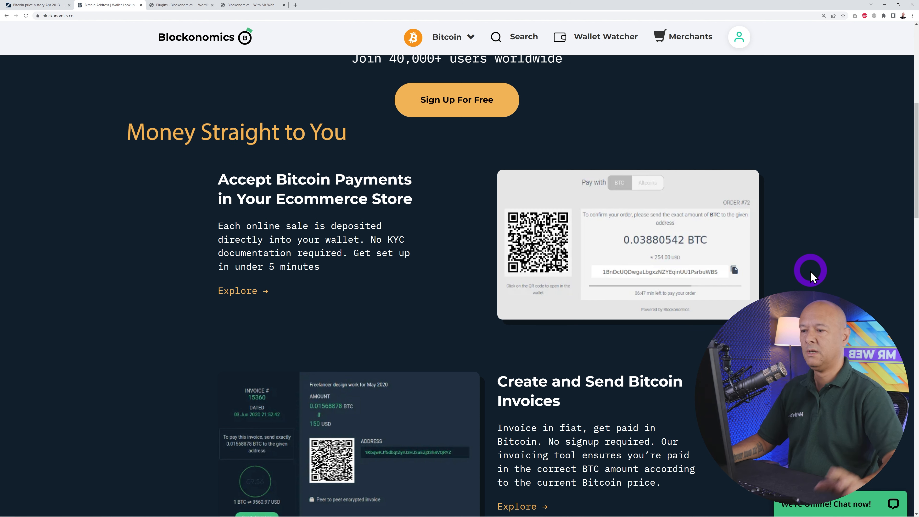
Step: Review the Blockonomics homepage sections on e-commerce payments, Bitcoin invoices, wallet tracking and the company's history
drag(371, 239, 404, 240)
drag(219, 256, 342, 251)
click(365, 283)
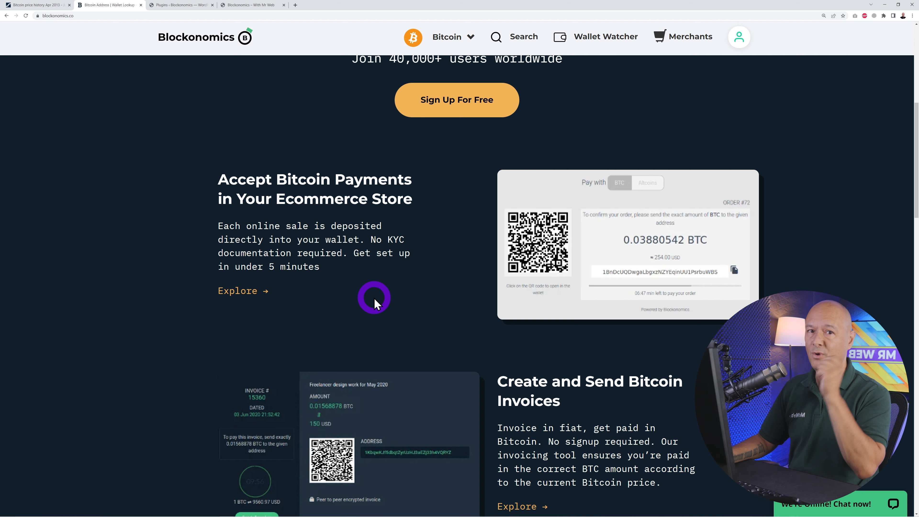
scroll(631, 369, down, 4)
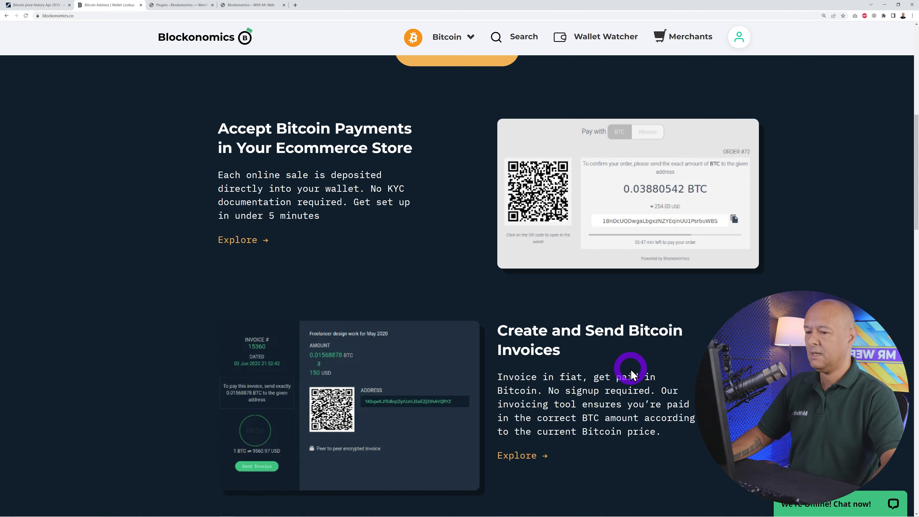
scroll(631, 367, down, 1)
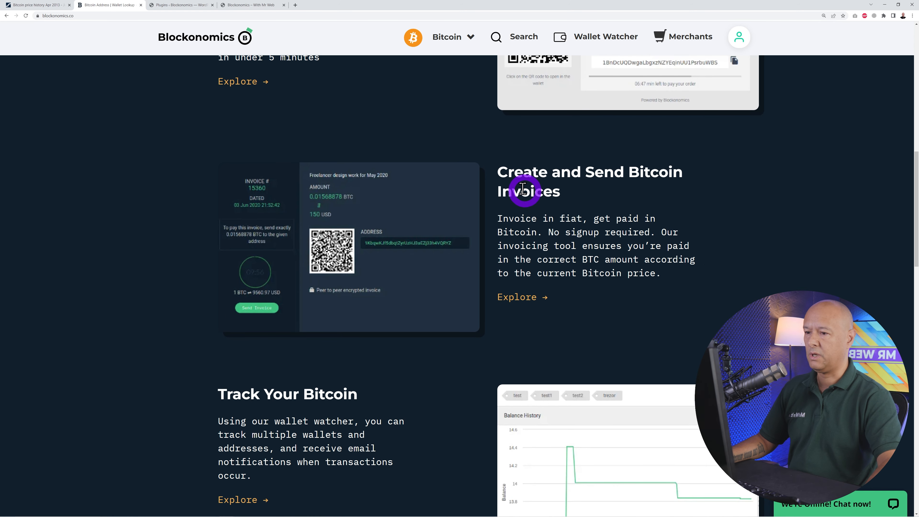
scroll(579, 194, down, 4)
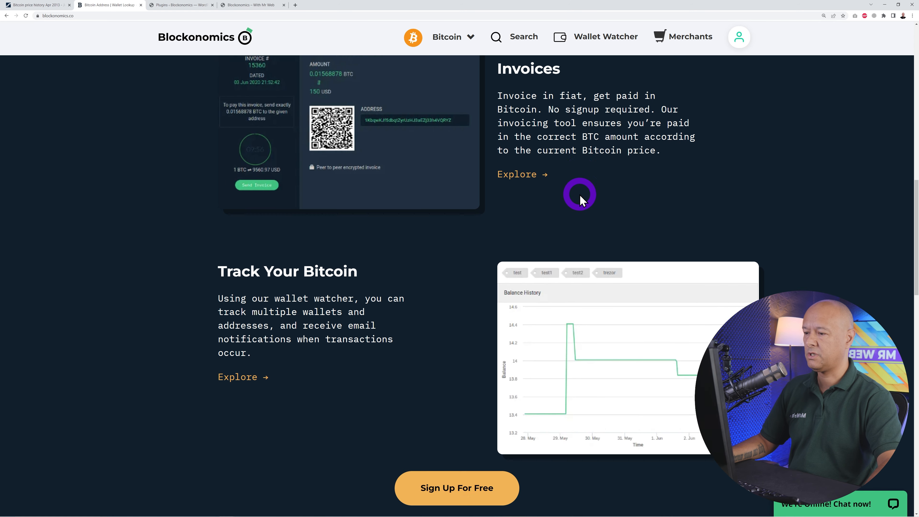
scroll(384, 256, down, 9)
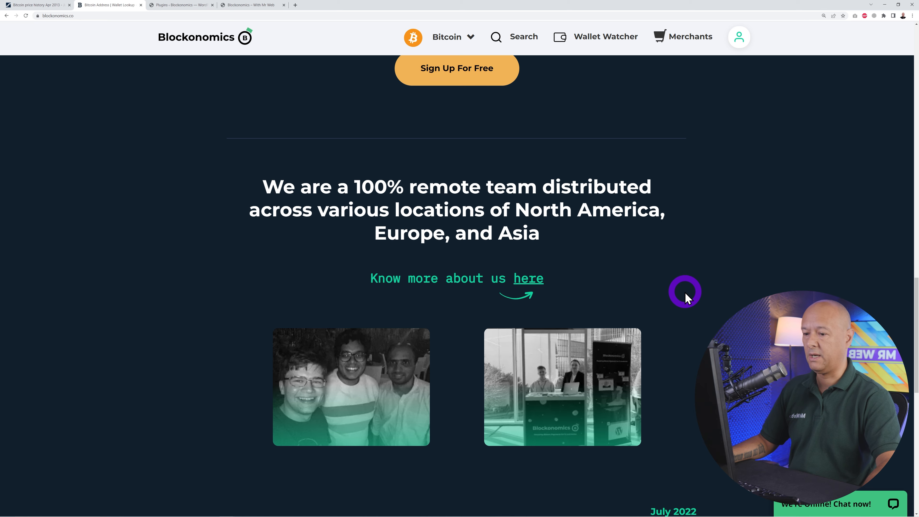
scroll(686, 292, down, 7)
scroll(678, 297, down, 2)
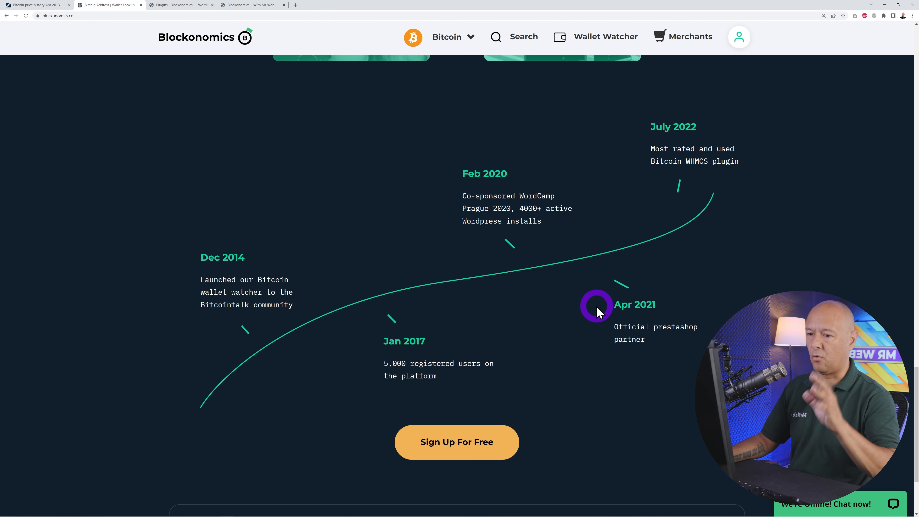
scroll(590, 278, down, 2)
scroll(591, 278, down, 1)
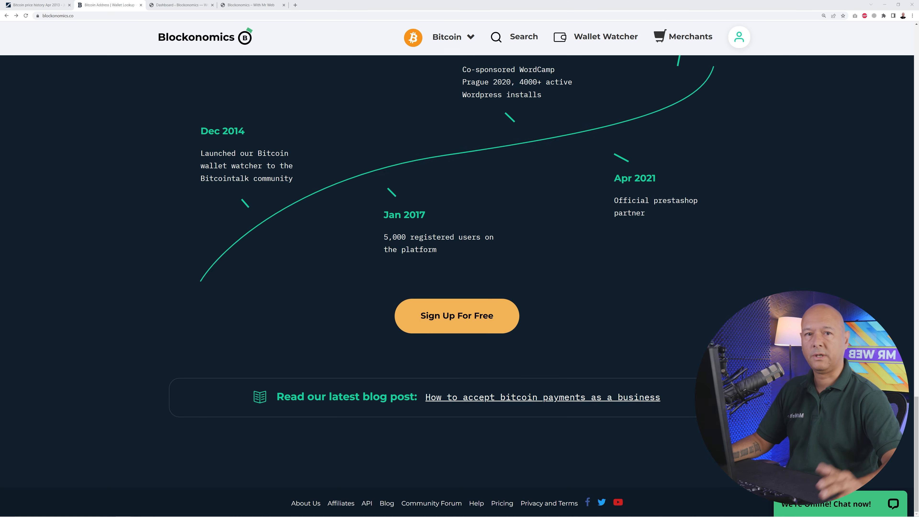
Step: Open the Blockonomics merchant dashboard, and open the page for adding new plugins in the WordPress admin
click(680, 45)
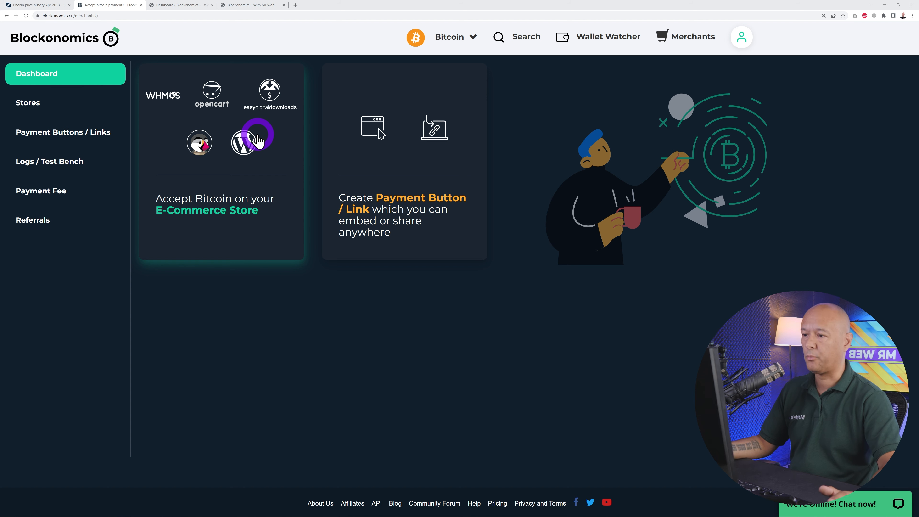
click(187, 5)
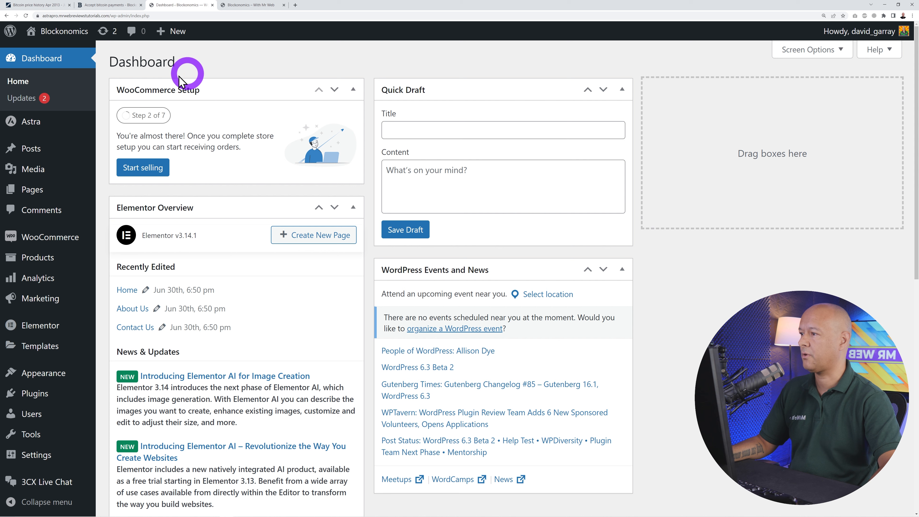
click(57, 69)
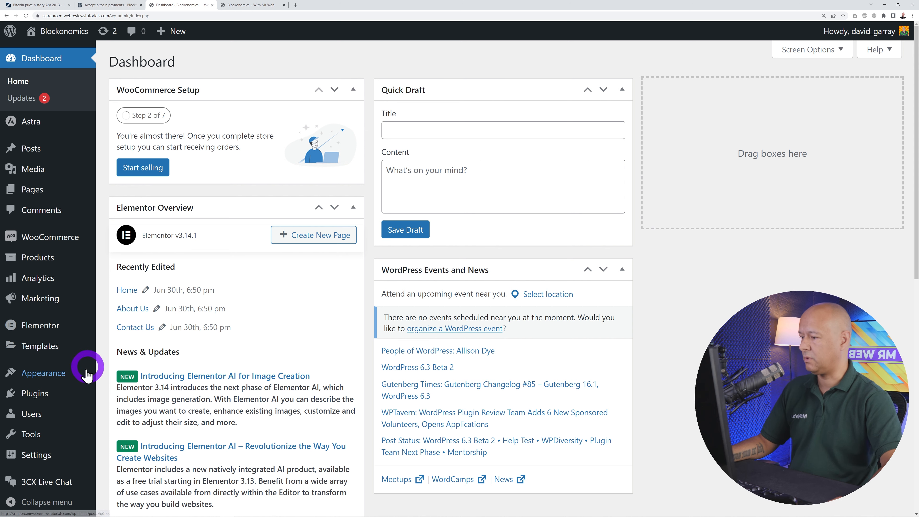
mouse_move(83, 395)
click(140, 416)
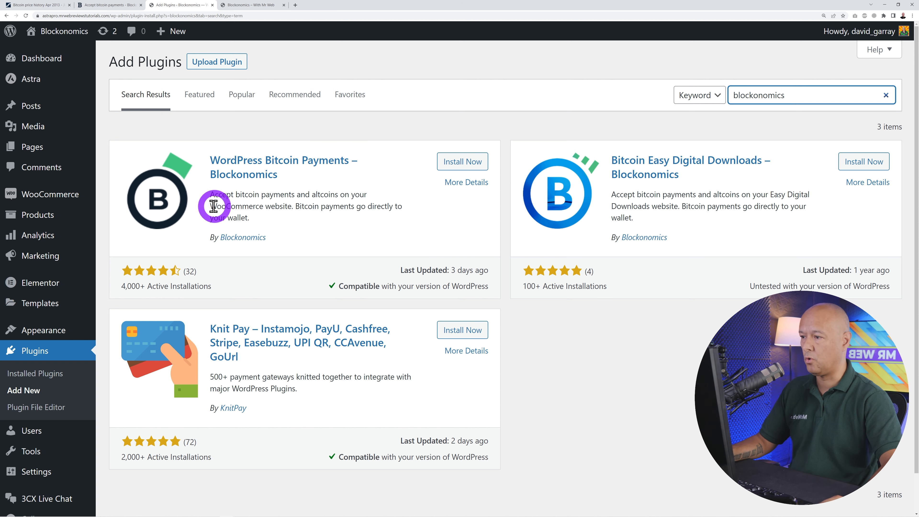
Step: Install and activate the WordPress Bitcoin Payments – Blockonomics plugin from the plugin search results
drag(210, 206, 293, 207)
click(370, 254)
click(463, 162)
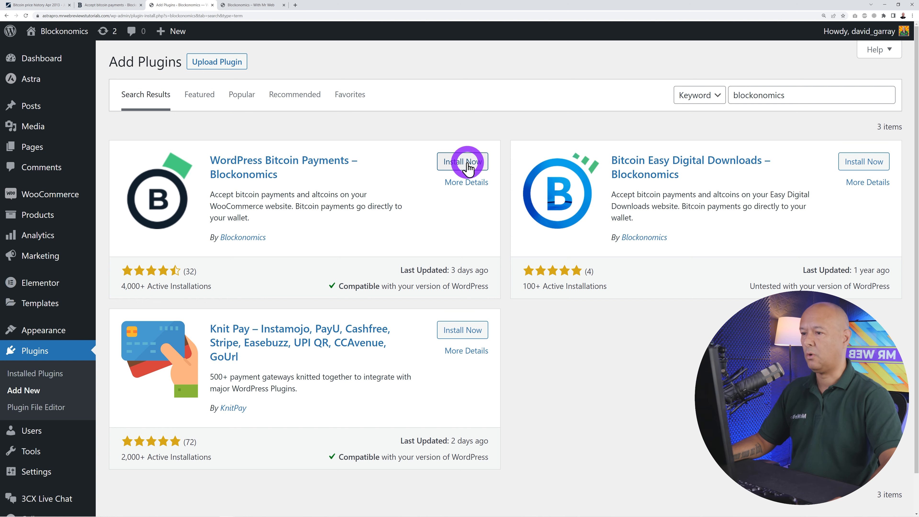
click(466, 171)
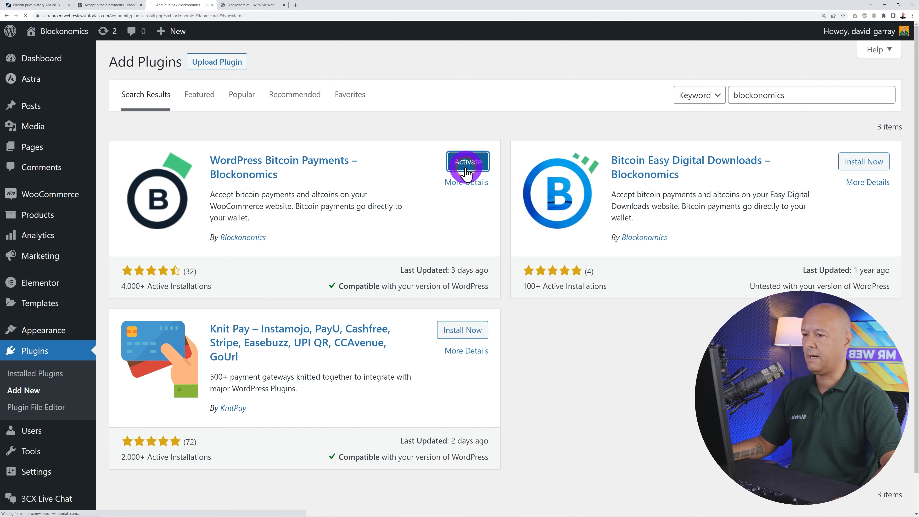
Step: Open the Blockonomics plugin's settings in WordPress at the API Key field
scroll(353, 209, down, 3)
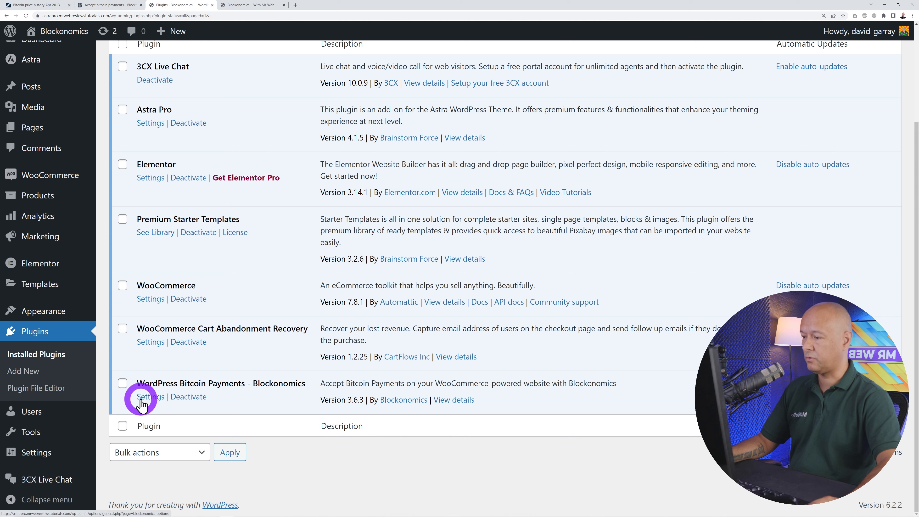
mouse_move(44, 453)
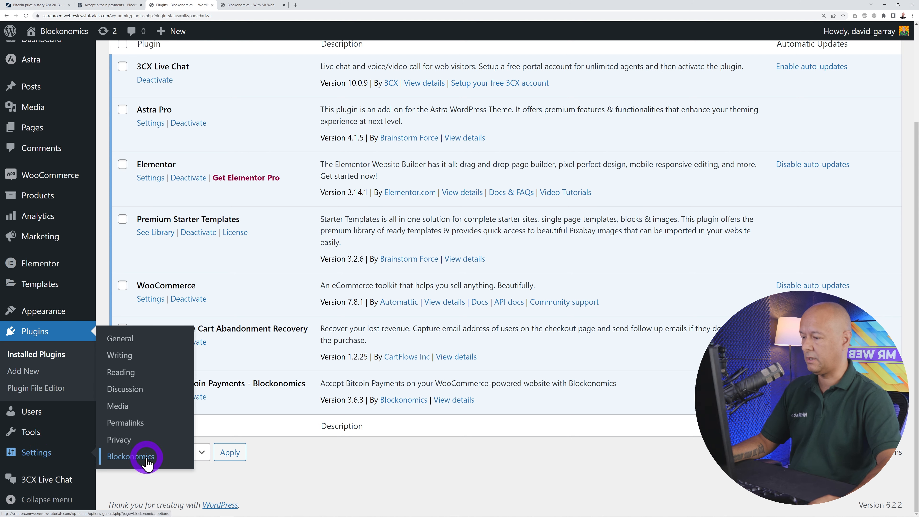
click(131, 456)
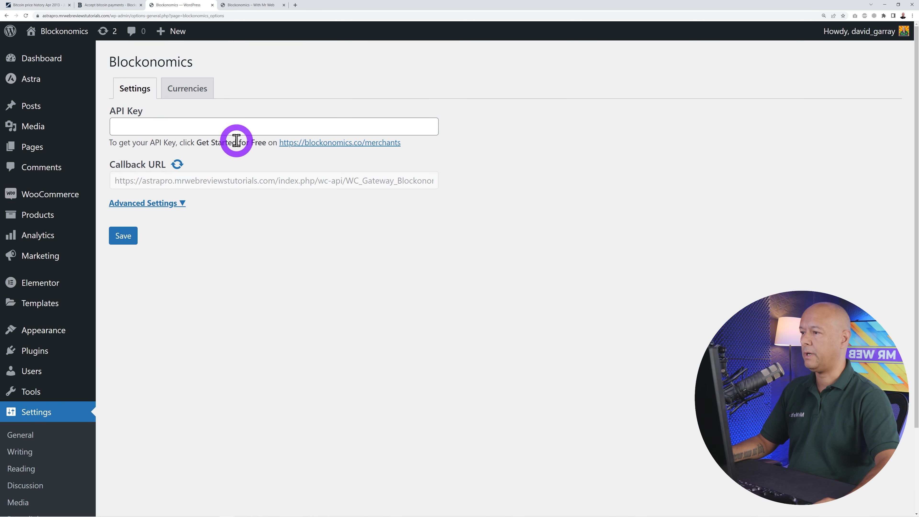
click(234, 127)
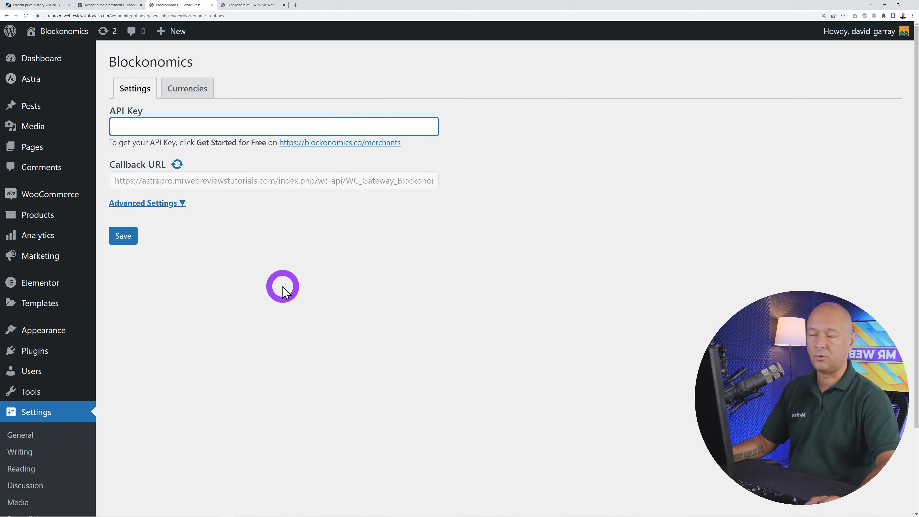
Step: Switch to the Blockonomics merchant site and copy the API key from the Stores page
click(107, 5)
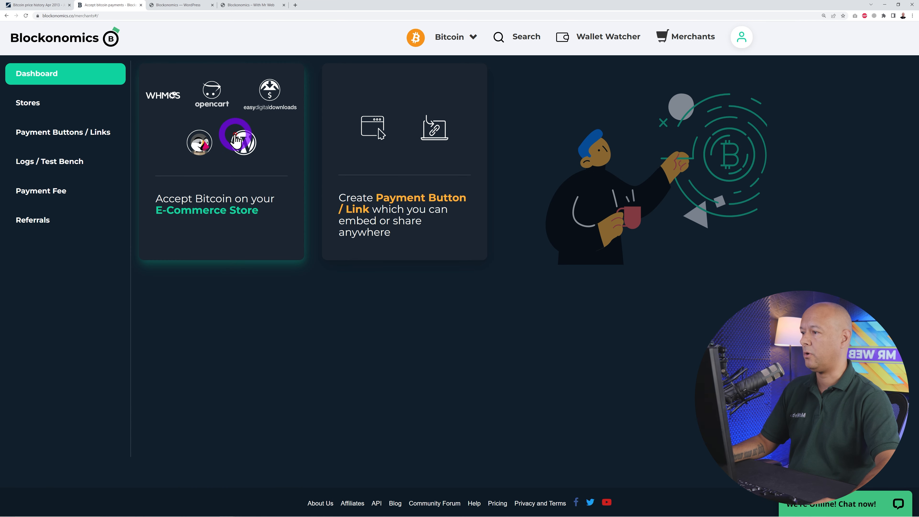
click(39, 109)
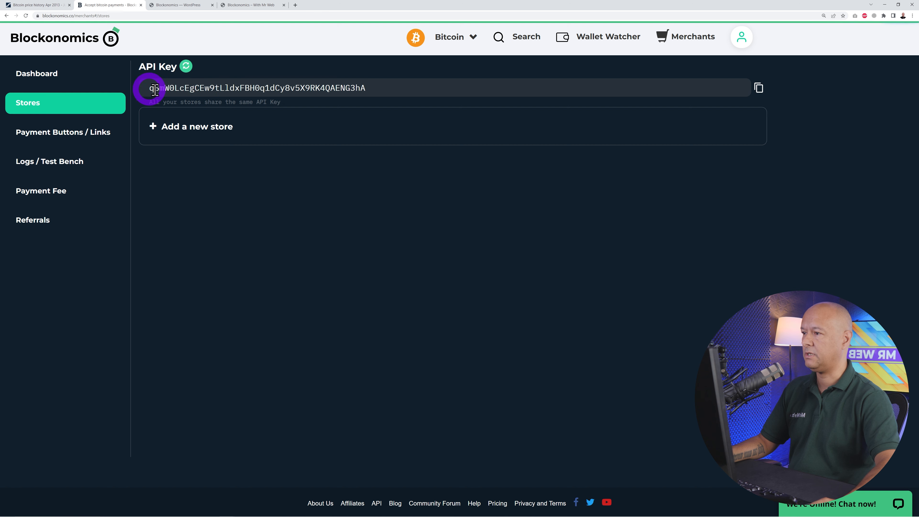
click(761, 88)
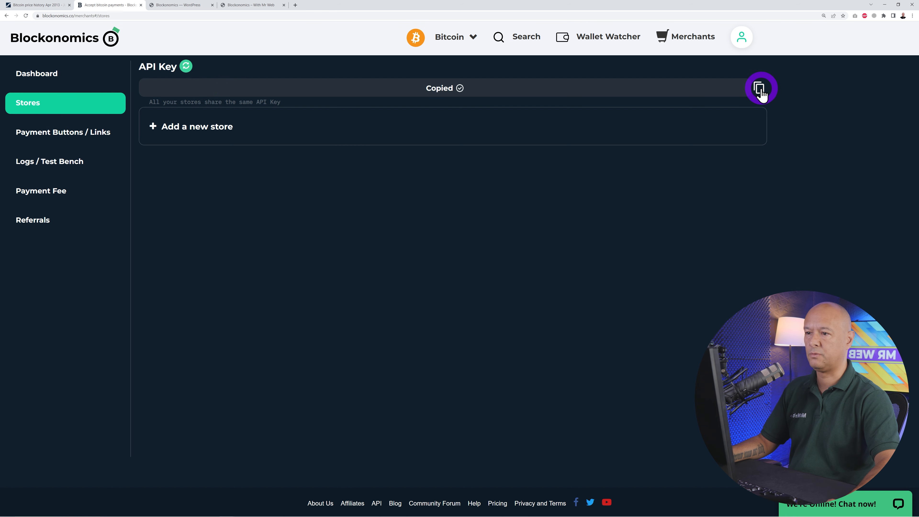
Step: Paste the API key into the Blockonomics plugin settings in WordPress and save them
click(196, 4)
click(191, 124)
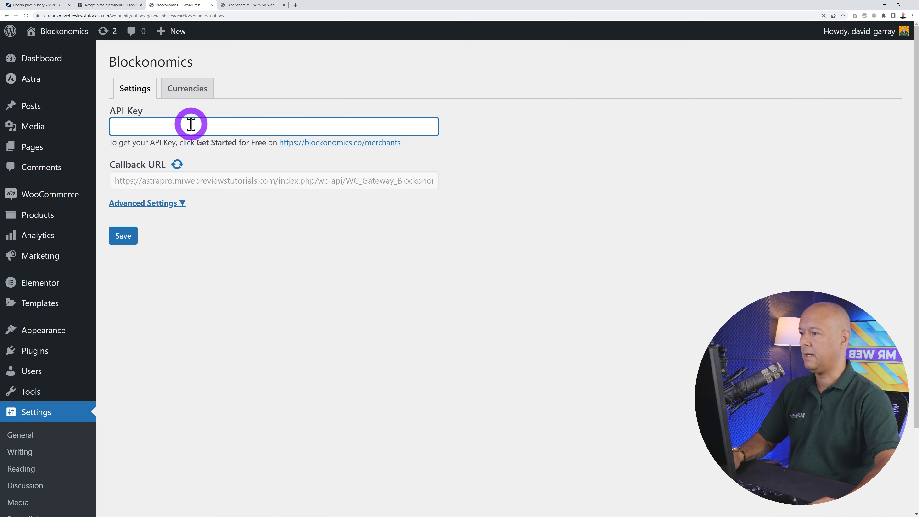
key(ctrl+v)
click(258, 268)
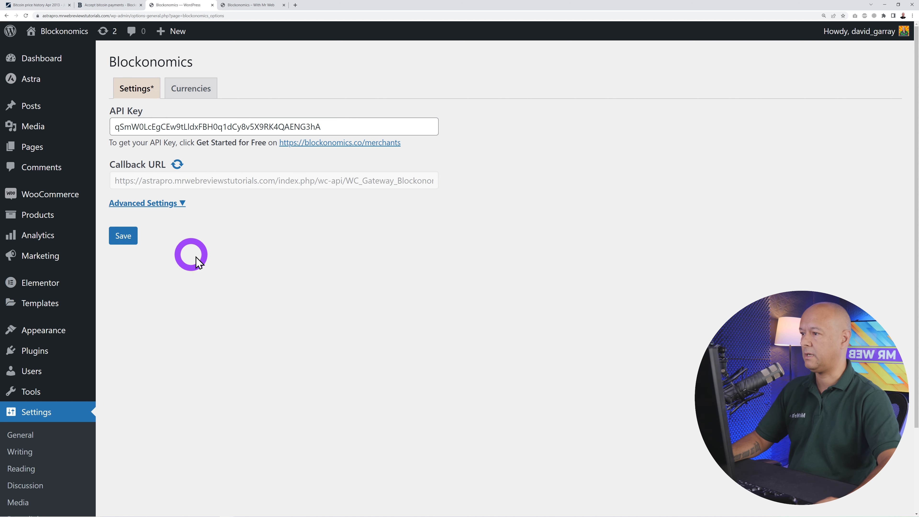
click(123, 235)
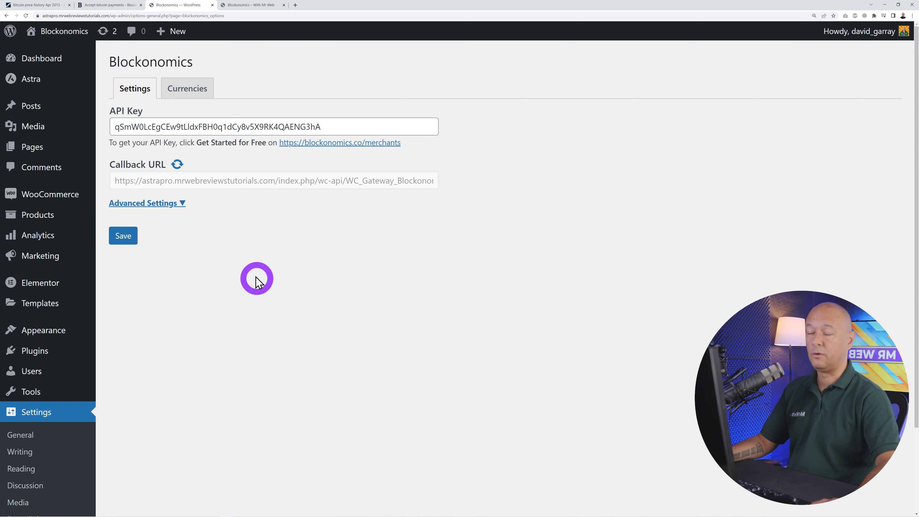
Step: Set the payment page countdown timer to 30 minutes in the plugin's advanced settings and save
click(183, 203)
scroll(434, 301, down, 1)
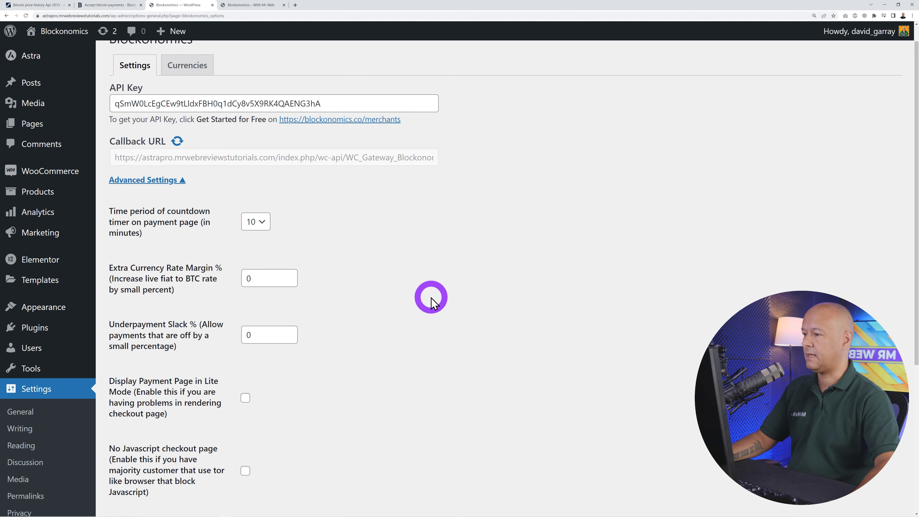
scroll(434, 301, down, 1)
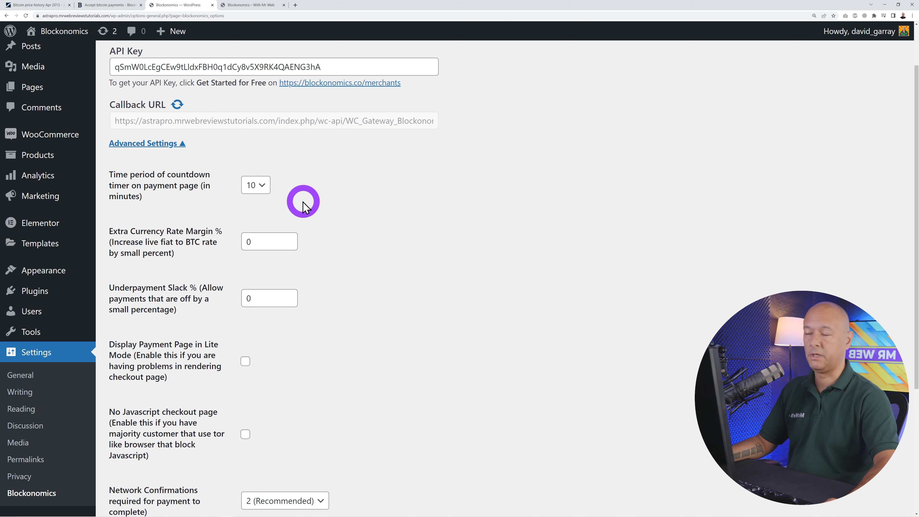
click(261, 184)
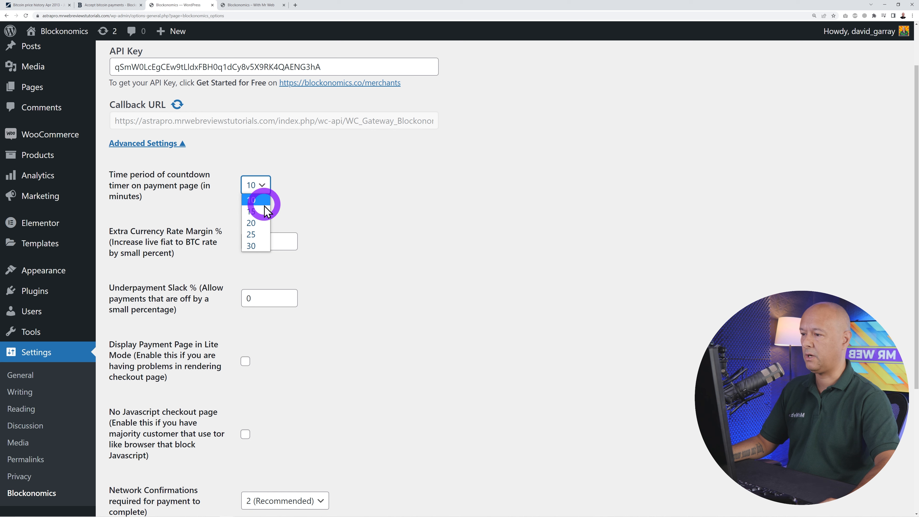
click(258, 246)
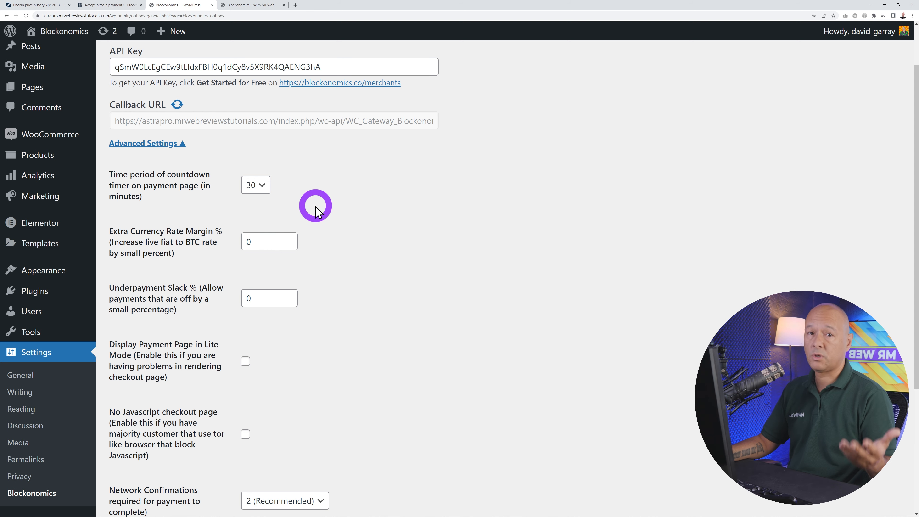
scroll(395, 228, down, 3)
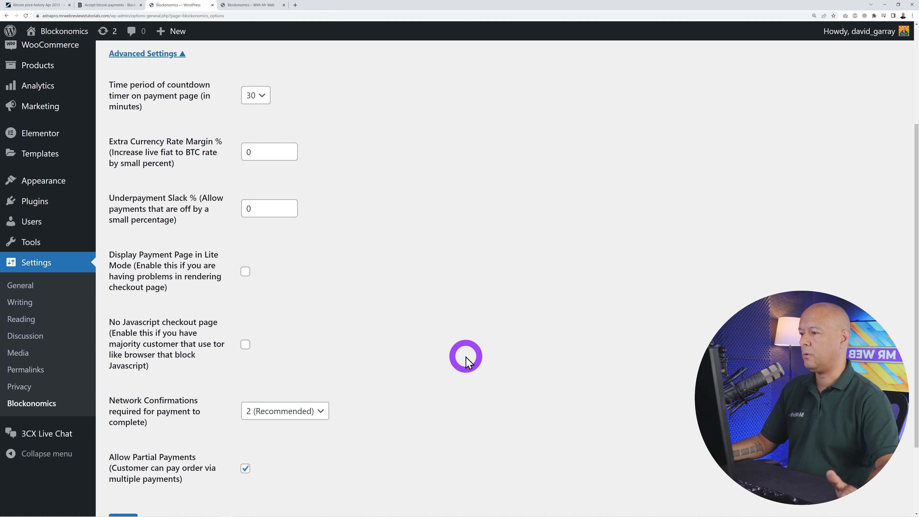
scroll(456, 359, down, 3)
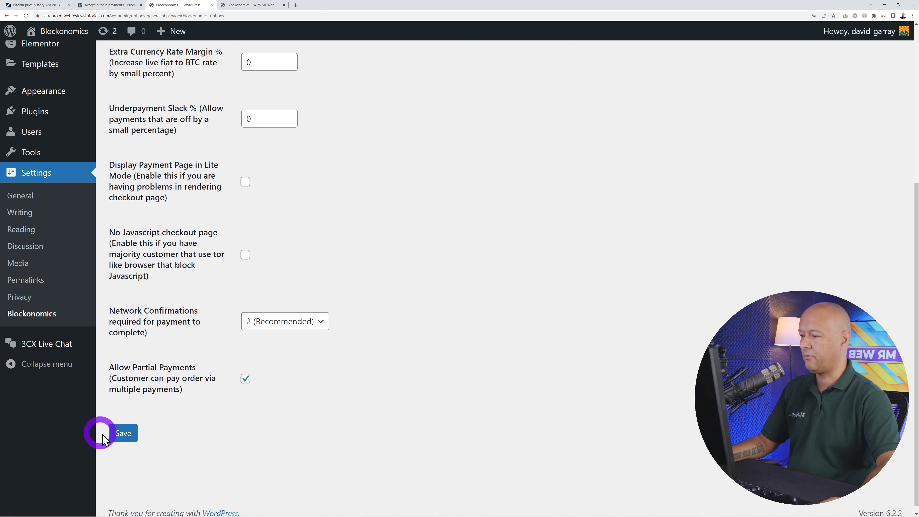
click(116, 435)
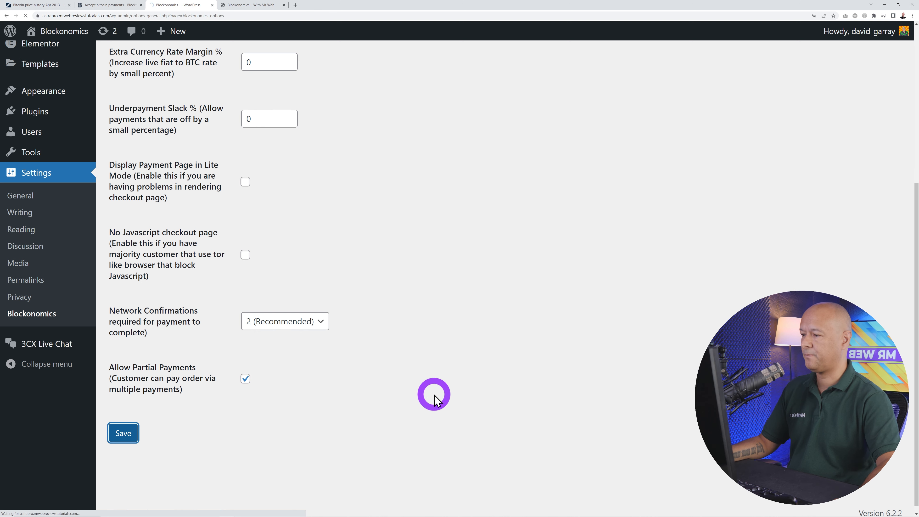
Step: Check which cryptocurrencies are enabled in the Blockonomics plugin, and return to its API key settings
click(196, 95)
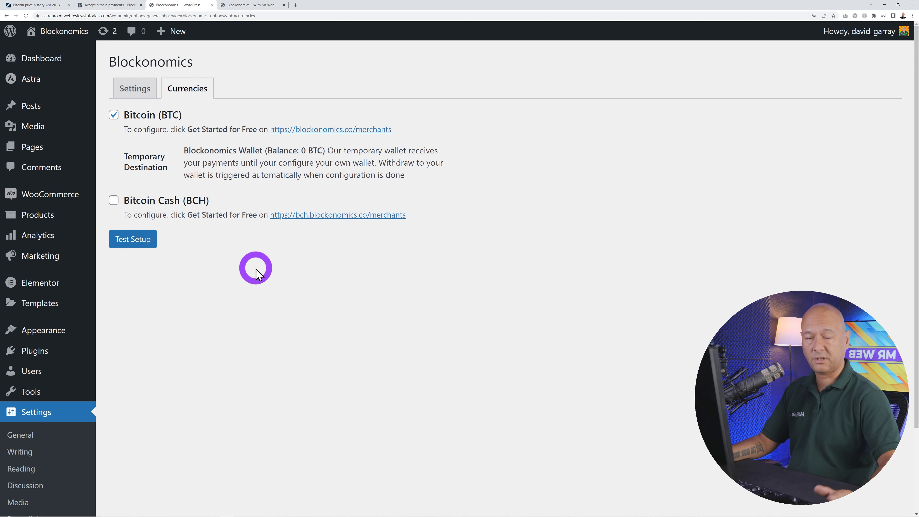
click(140, 90)
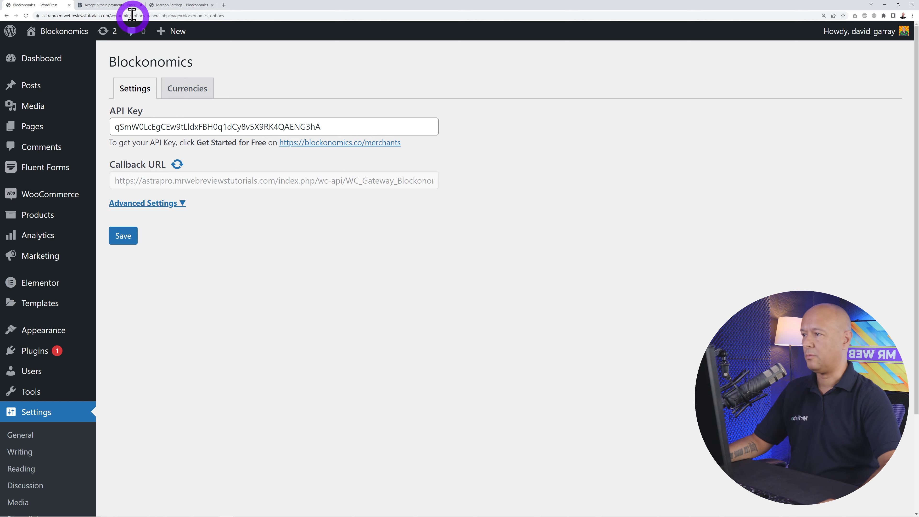
Step: Switch to the Blockonomics merchant site and add a new store entry on the Stores page
click(109, 5)
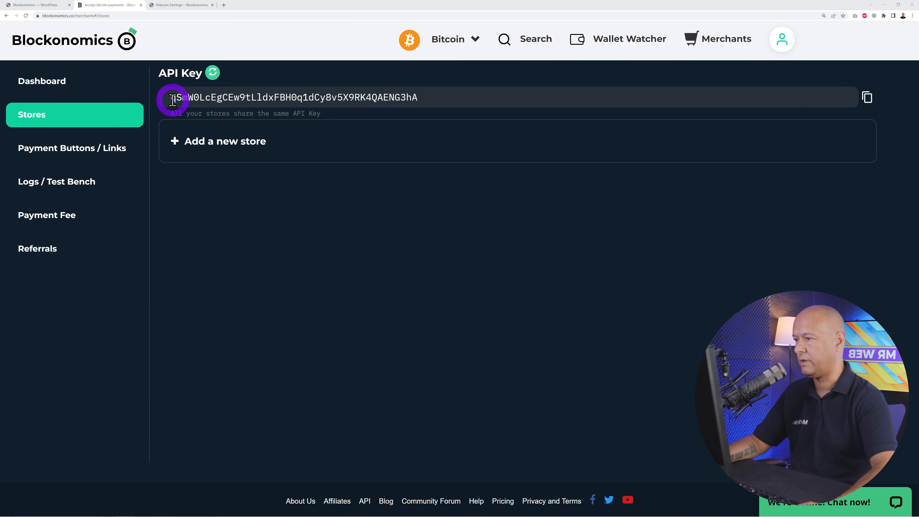
drag(173, 100, 429, 97)
click(341, 306)
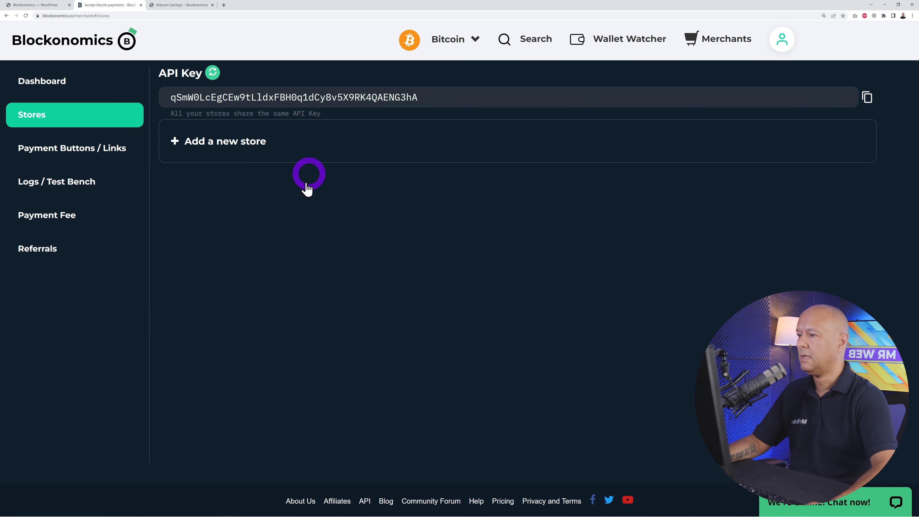
click(217, 144)
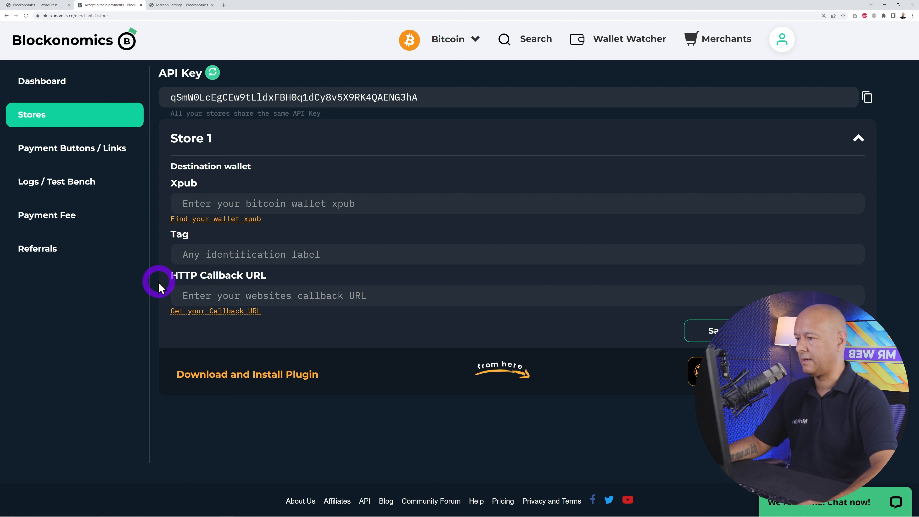
Step: Copy the callback URL from the WordPress plugin settings and paste it as Store 1's HTTP Callback URL on the Blockonomics site
drag(166, 280, 260, 277)
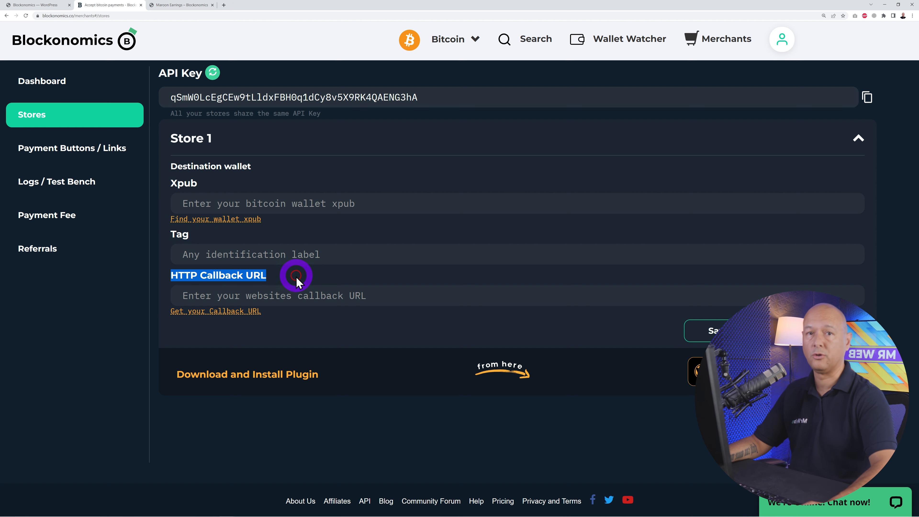
click(334, 337)
click(328, 295)
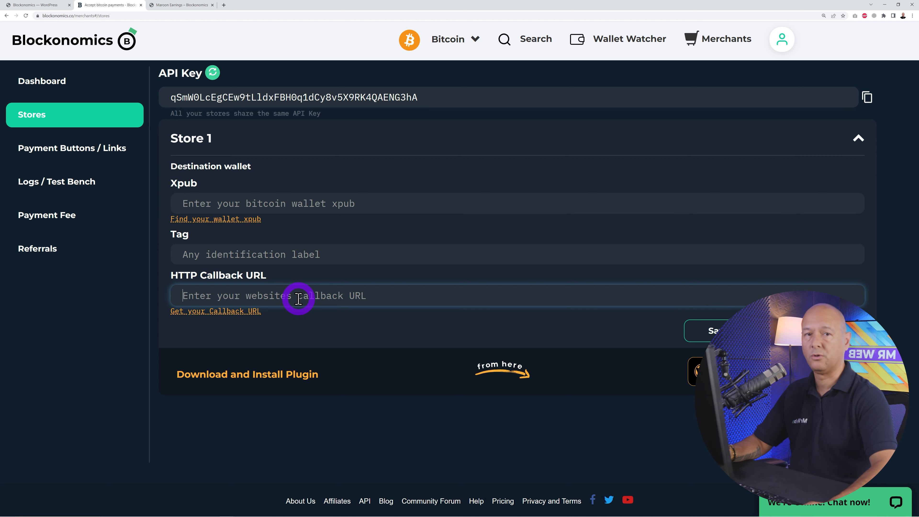
click(47, 5)
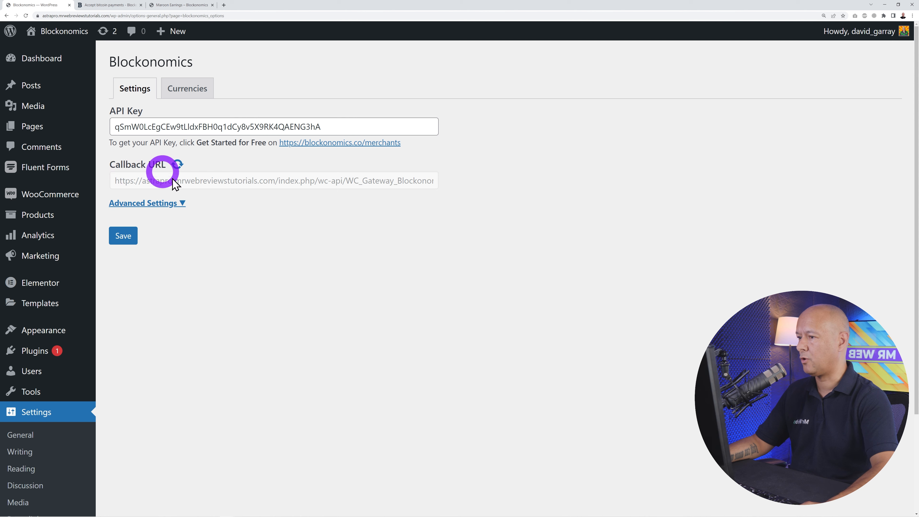
click(272, 181)
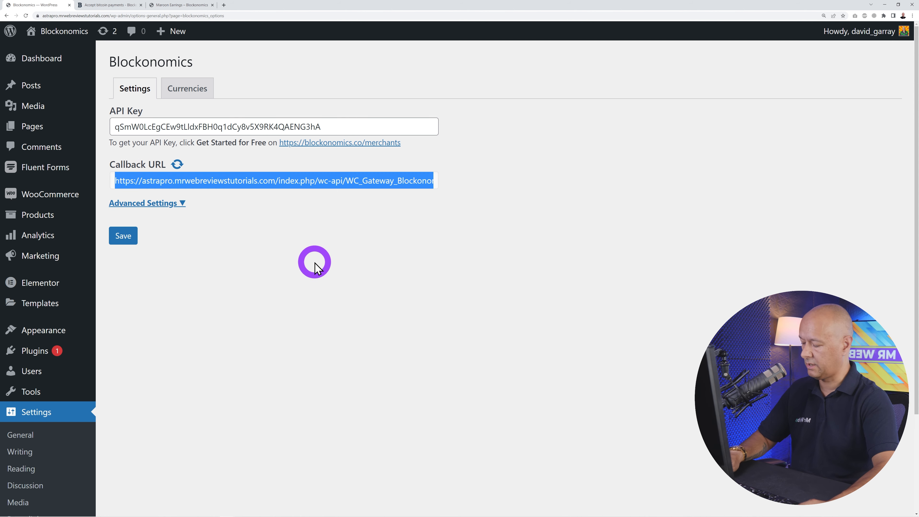
click(124, 5)
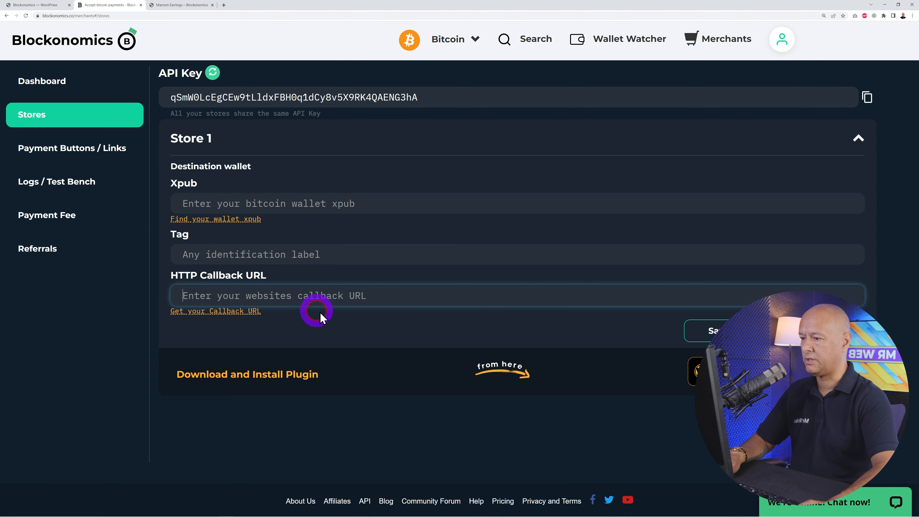
key(ctrl+v)
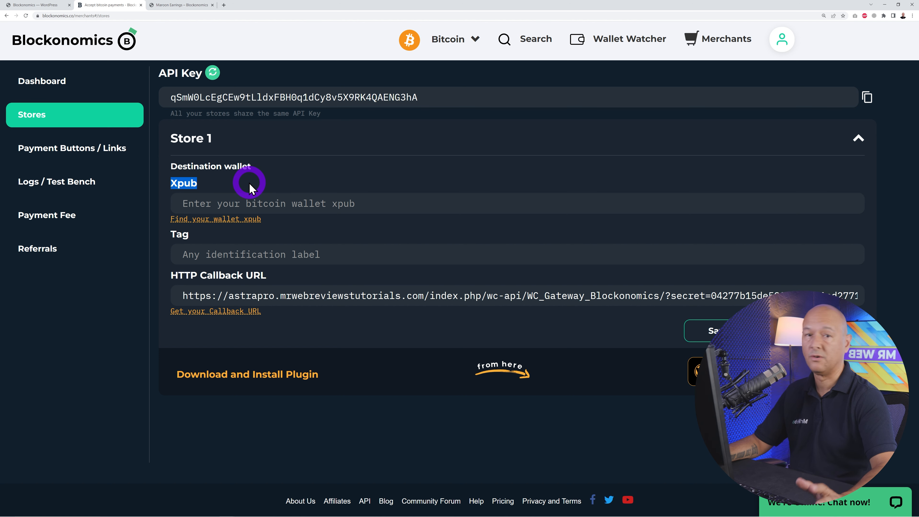
Step: Read the help article on finding a wallet's xpub, including the Electrum and Blockchain.com instructions, and return to the Stores page
click(224, 222)
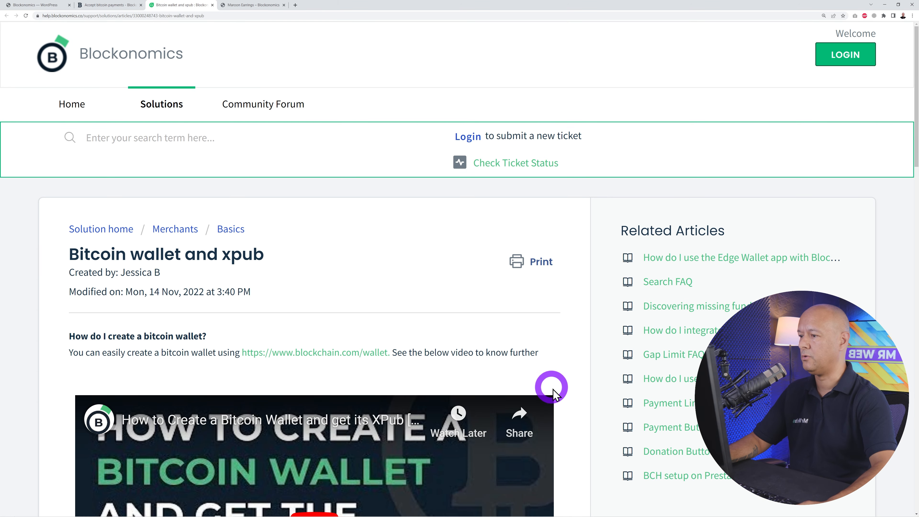
scroll(571, 372, down, 3)
scroll(571, 372, down, 10)
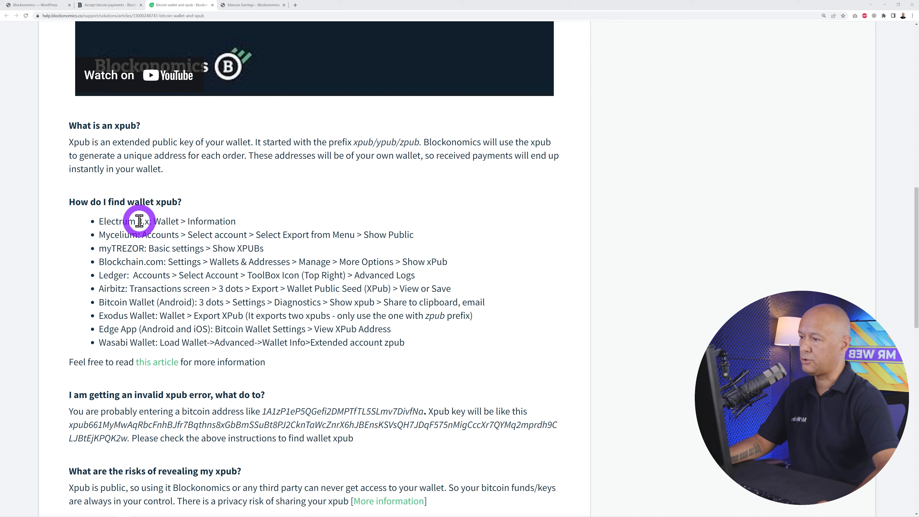
drag(154, 222, 248, 221)
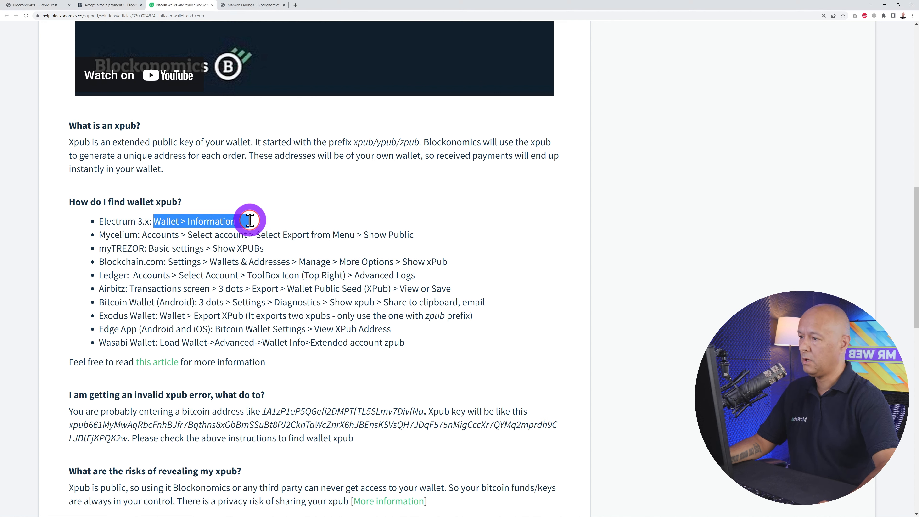
click(195, 274)
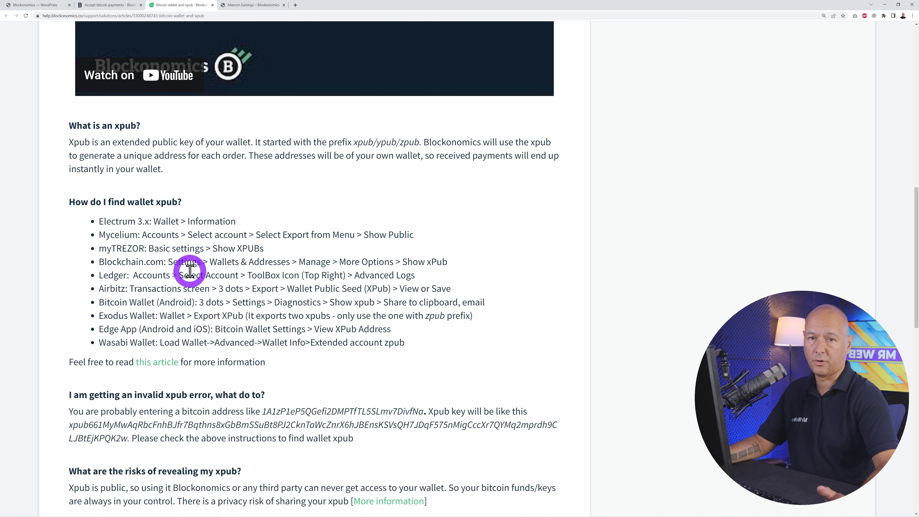
drag(127, 225, 250, 220)
click(281, 261)
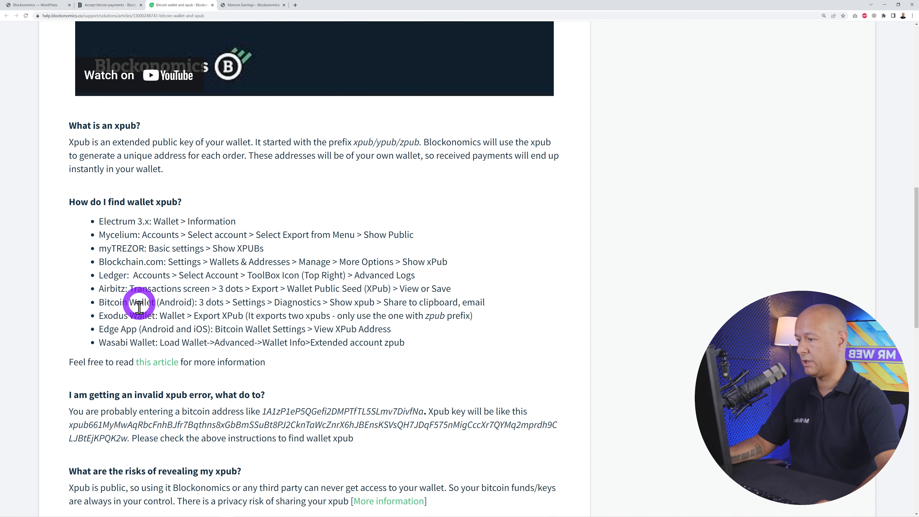
drag(168, 261, 449, 264)
click(106, 5)
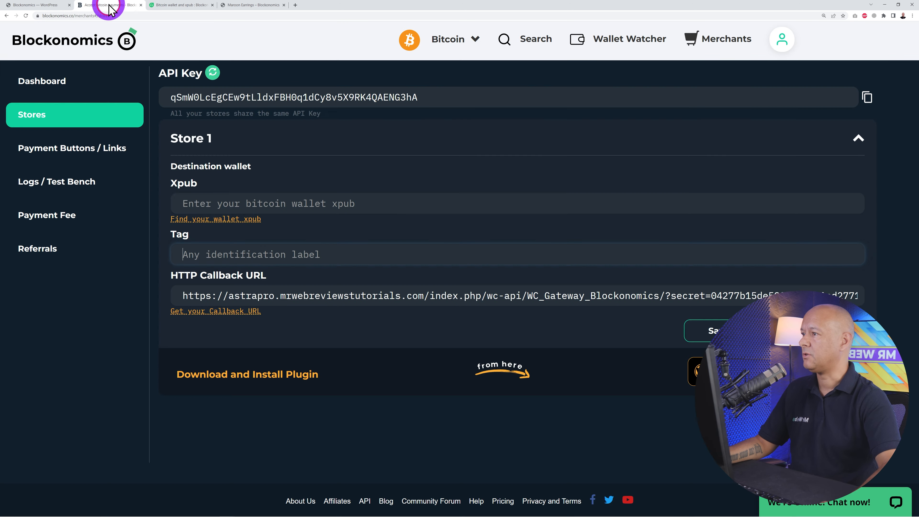
Step: Copy the master public key from the default wallet's information in Electrum and paste it as Store 1's xpub in Blockonomics
click(226, 200)
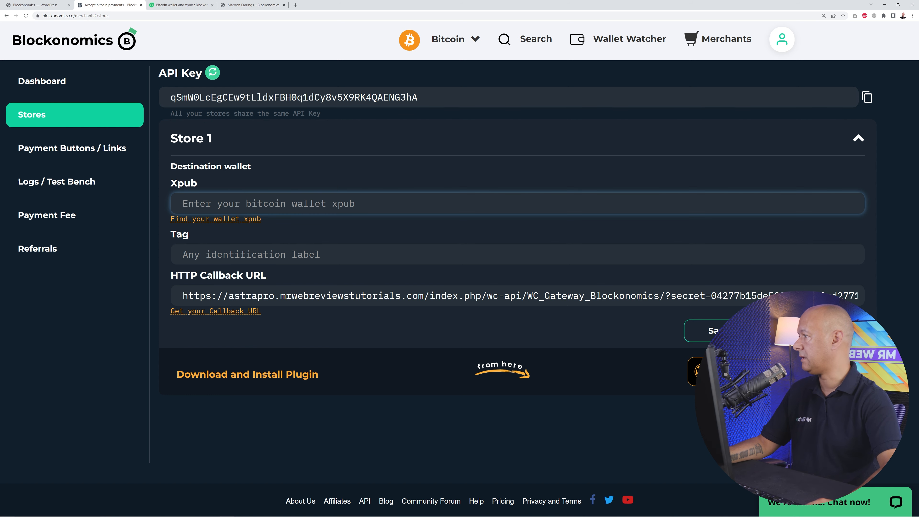
drag(0, 109, 366, 157)
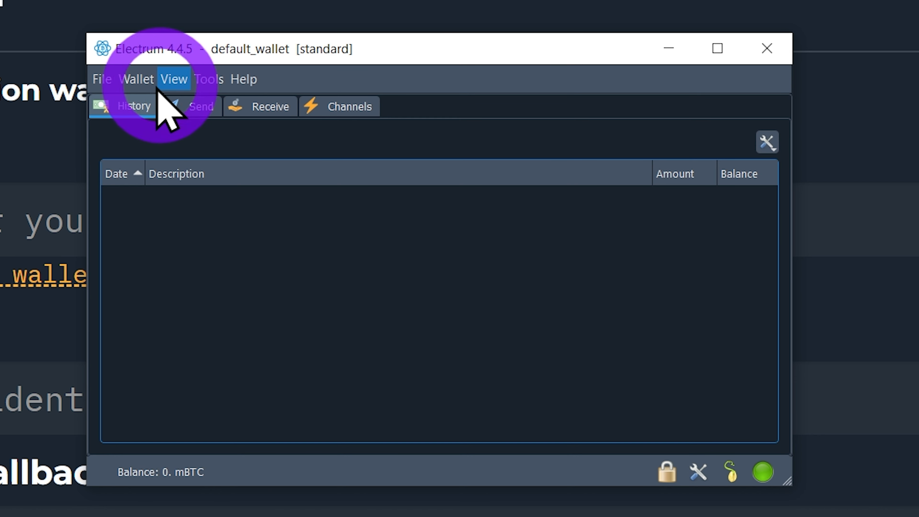
click(249, 163)
click(153, 103)
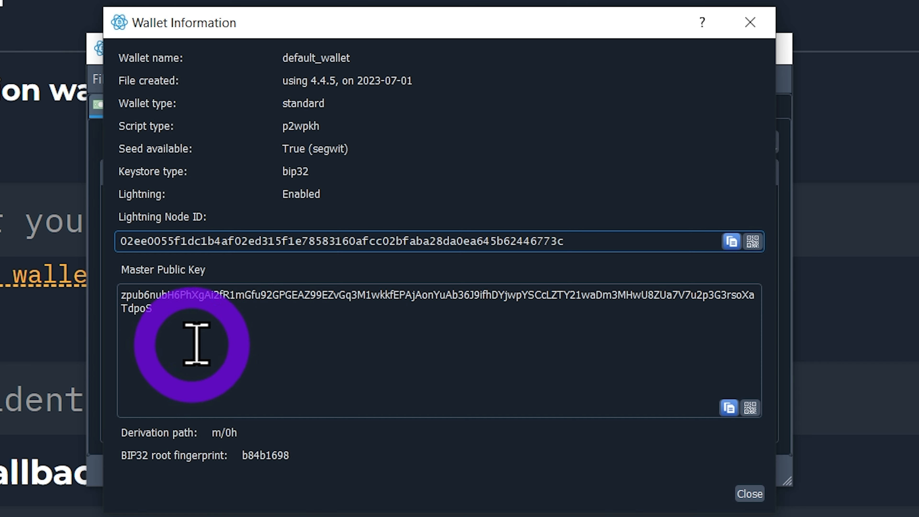
click(730, 408)
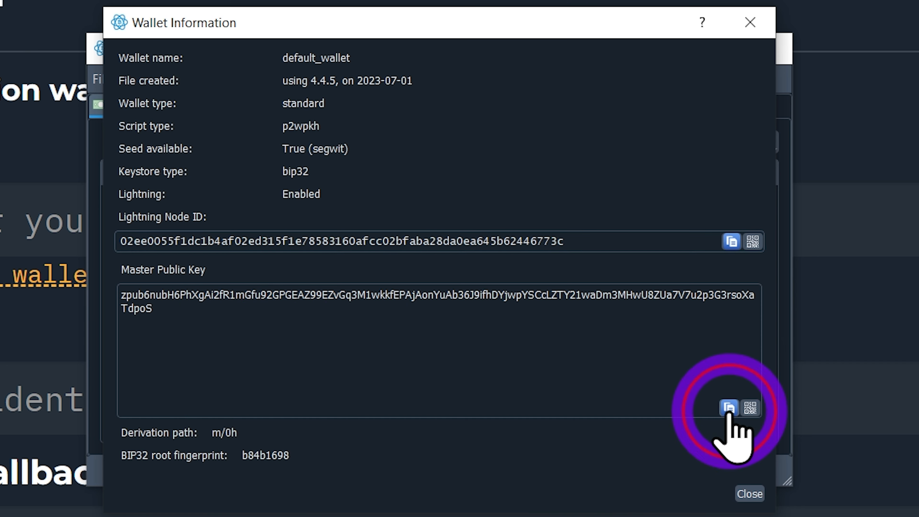
click(752, 25)
drag(392, 158, 0, 177)
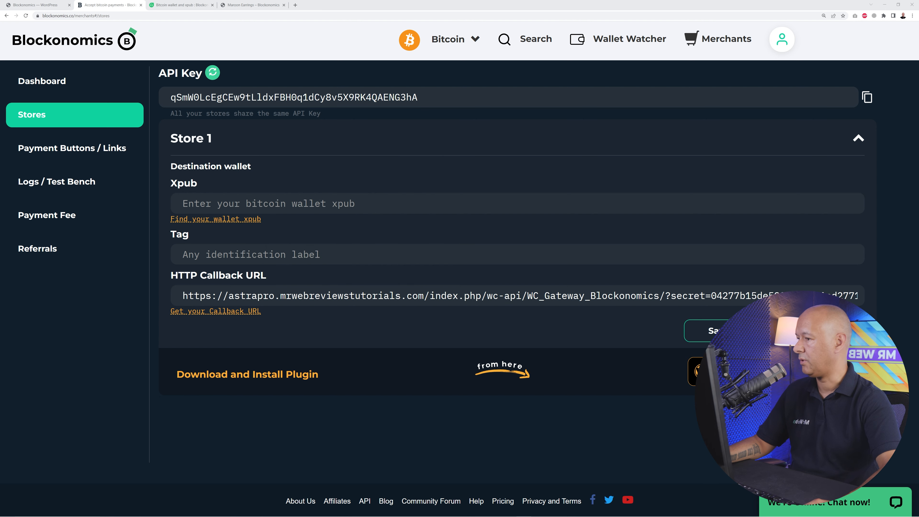
click(273, 204)
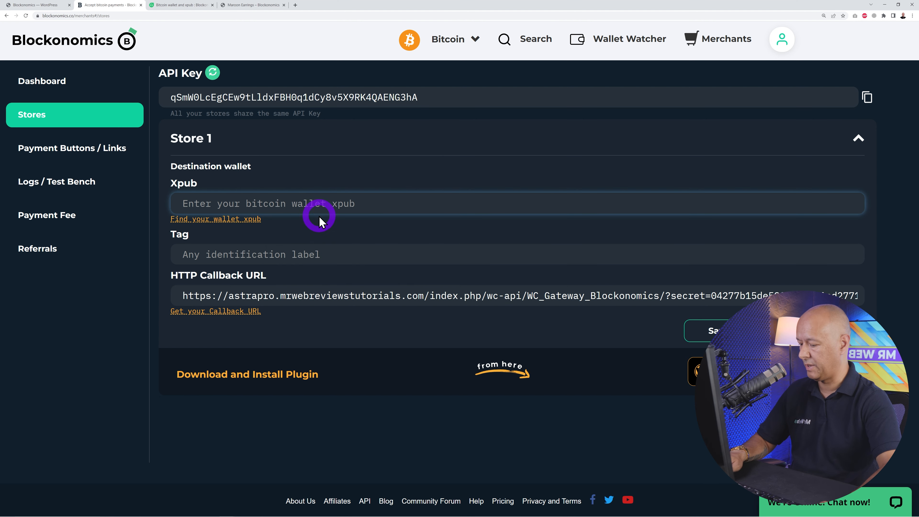
key(ctrl+v)
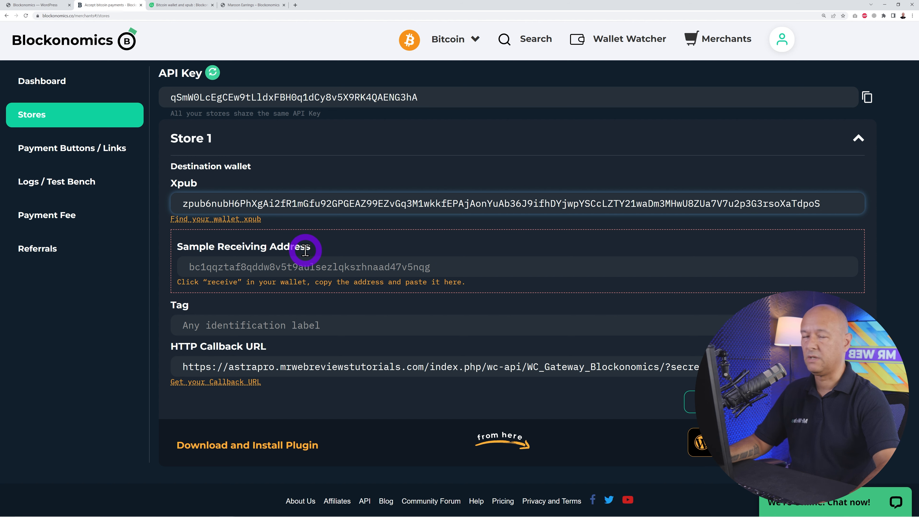
Step: Switch to Electrum and create a receive request described as "My Website" with a 1 week expiry
drag(0, 118, 312, 143)
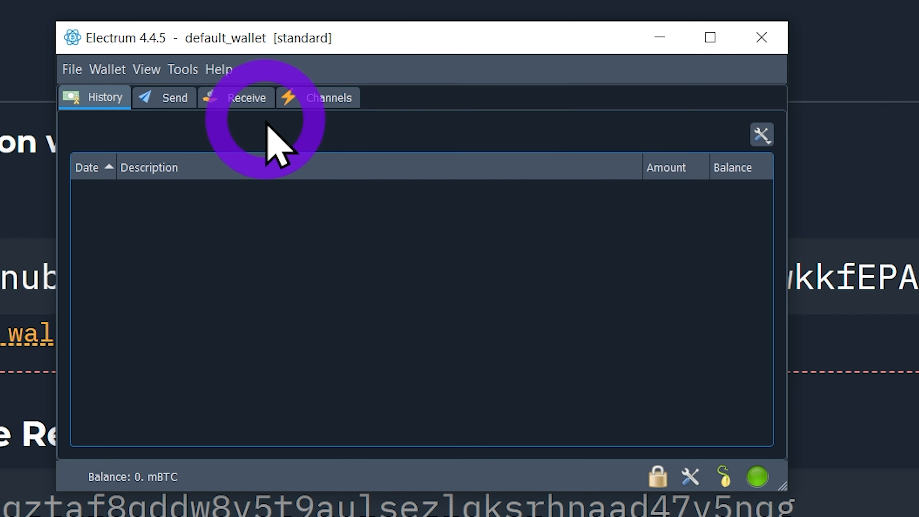
click(253, 98)
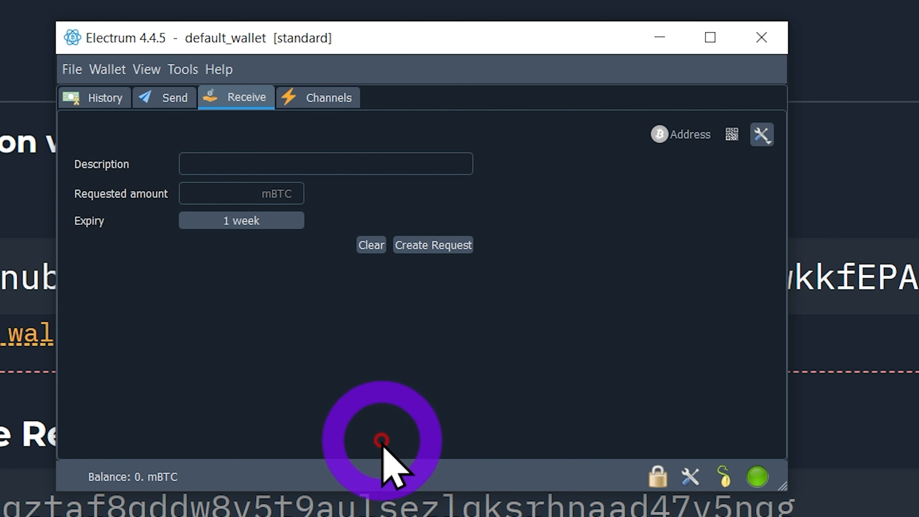
click(298, 166)
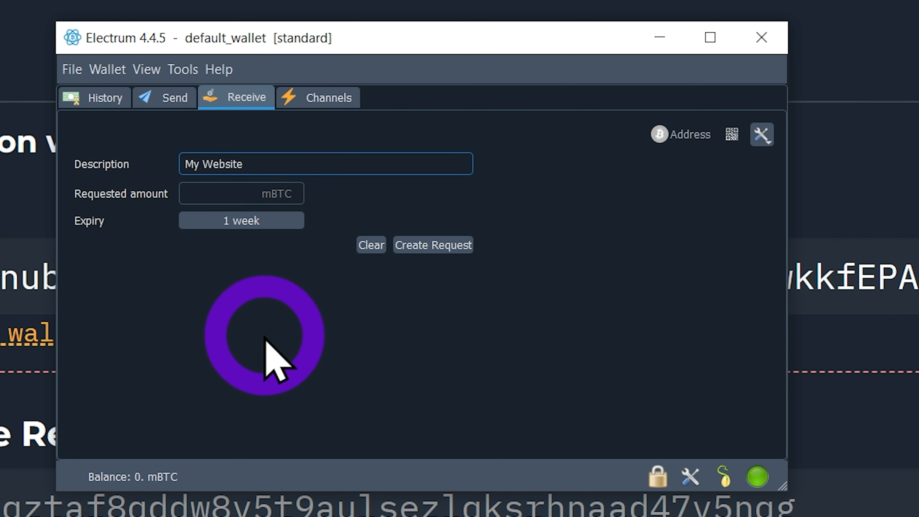
click(255, 227)
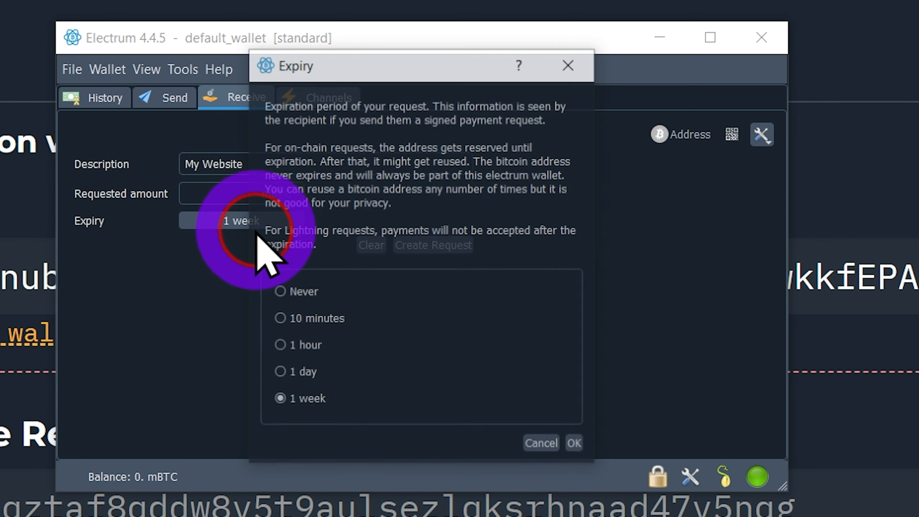
click(575, 443)
click(322, 328)
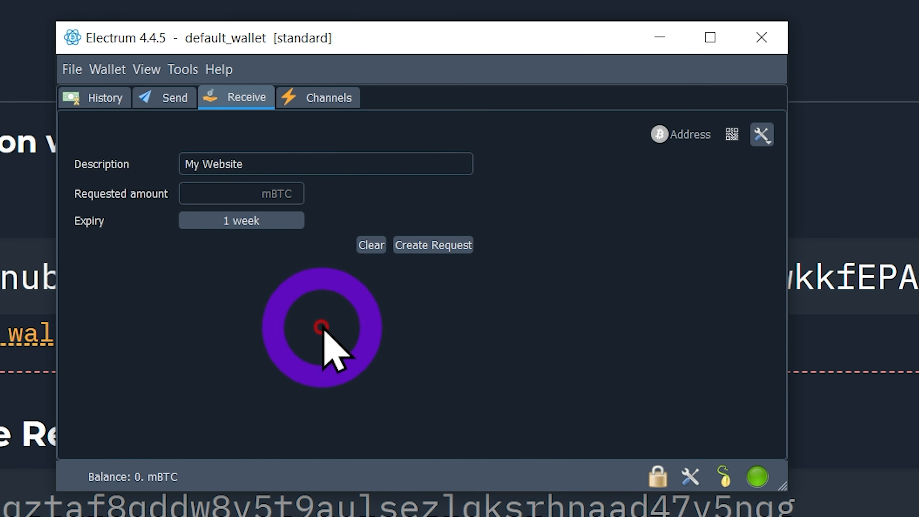
click(443, 248)
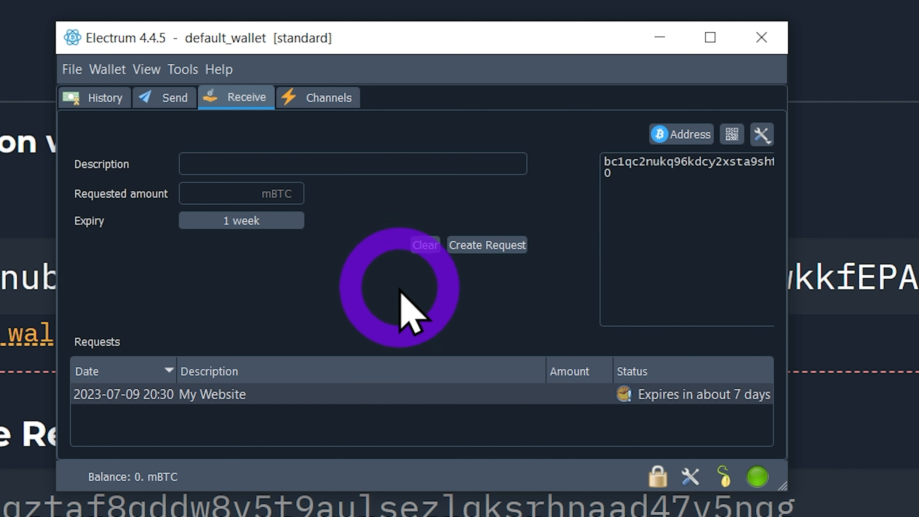
Step: Copy the My Website request's Bitcoin address from Electrum and paste it as the sample receiving address for Store 1 in Blockonomics
click(474, 394)
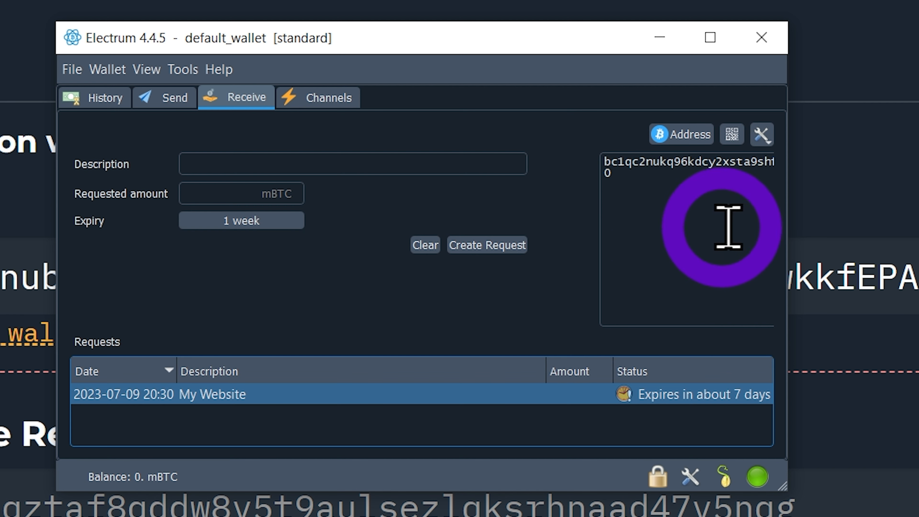
click(686, 136)
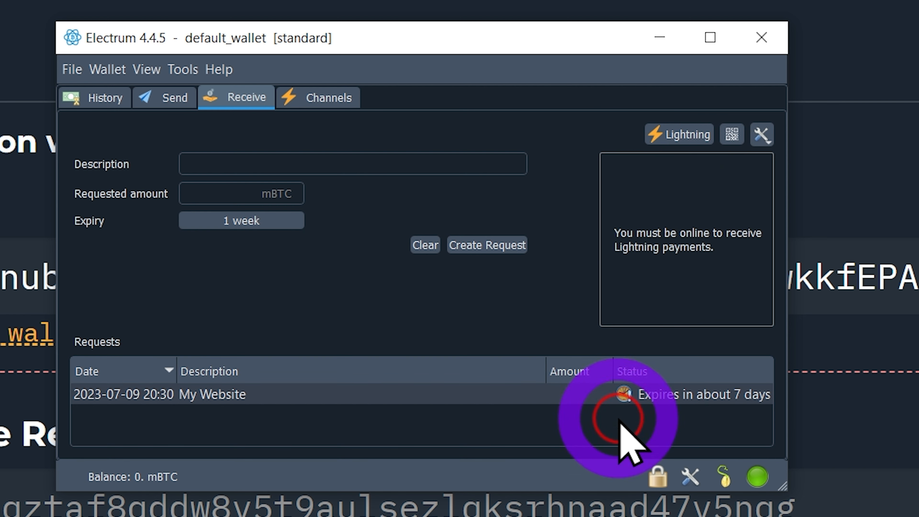
click(683, 137)
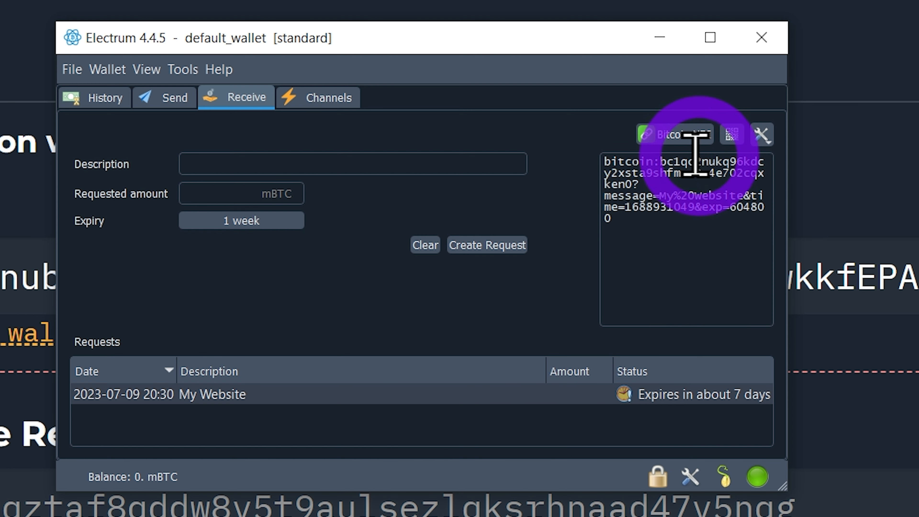
click(678, 135)
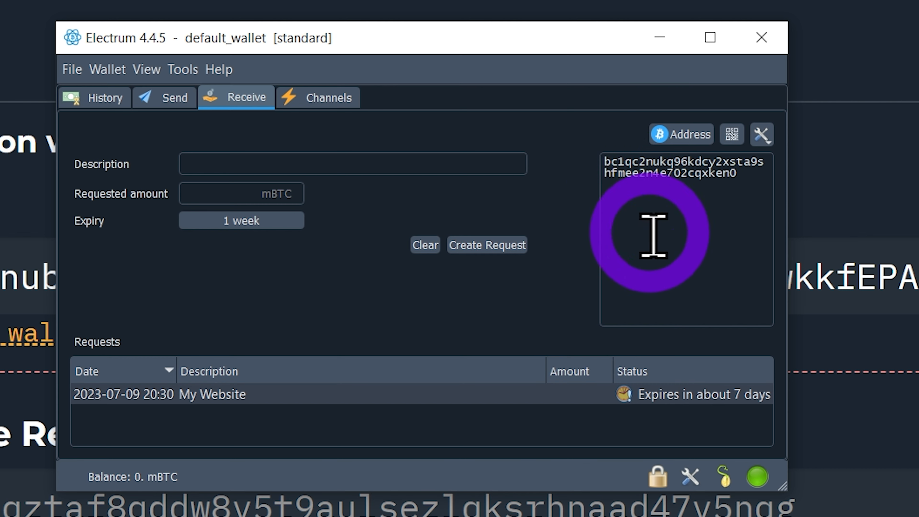
click(621, 175)
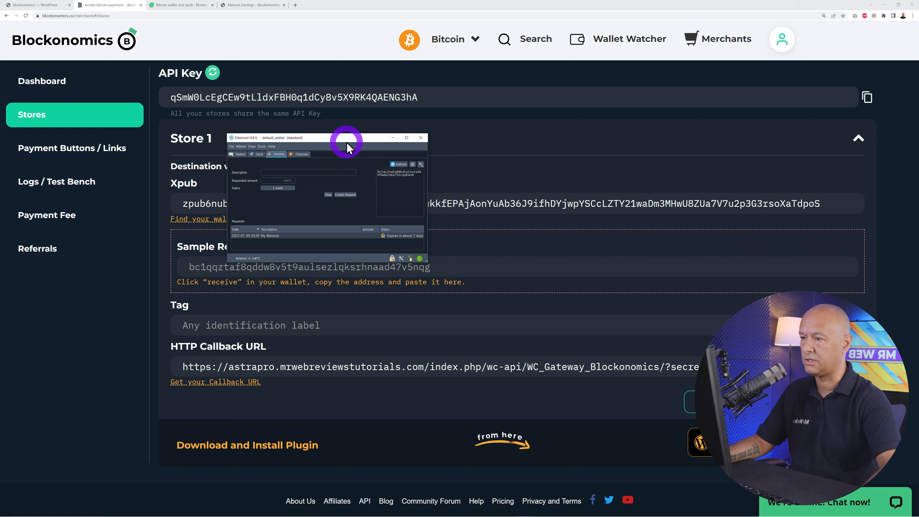
drag(347, 145, 0, 173)
click(312, 267)
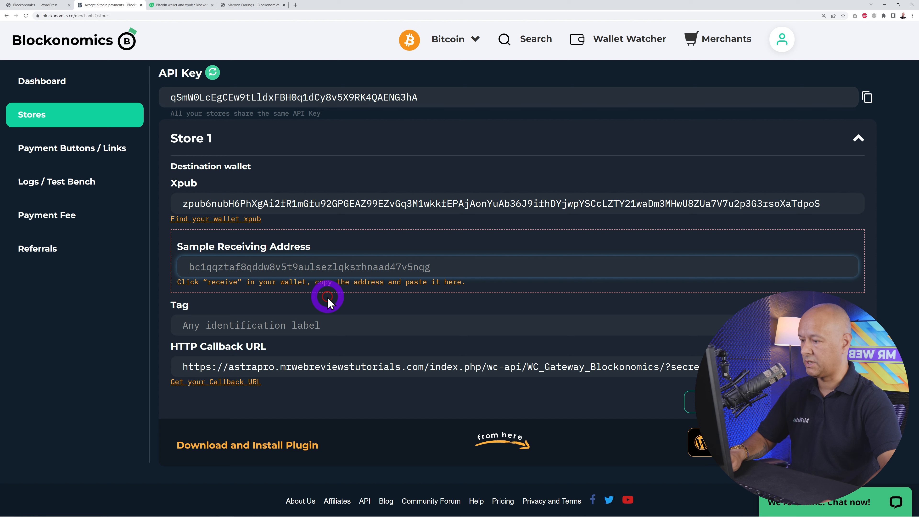
key(ctrl+v)
click(427, 308)
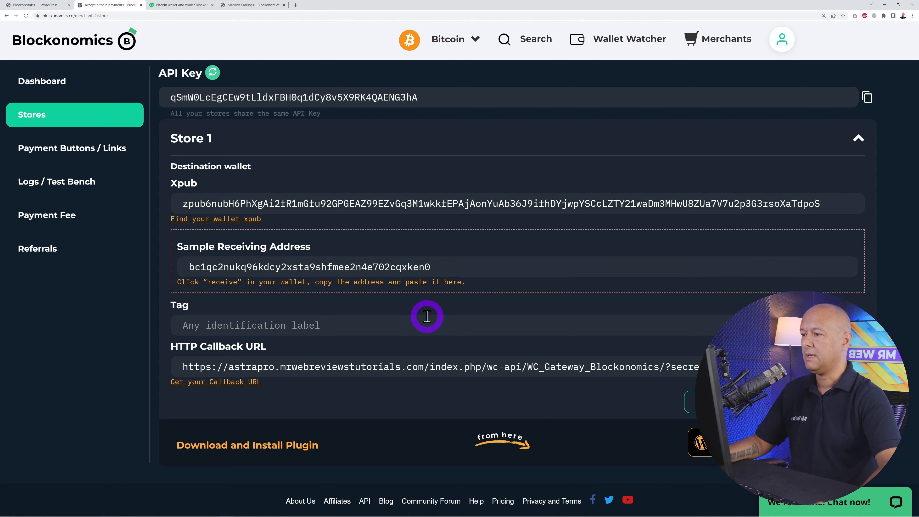
Step: Set Store 1's identification tag to "My Website"
click(330, 327)
text(M)
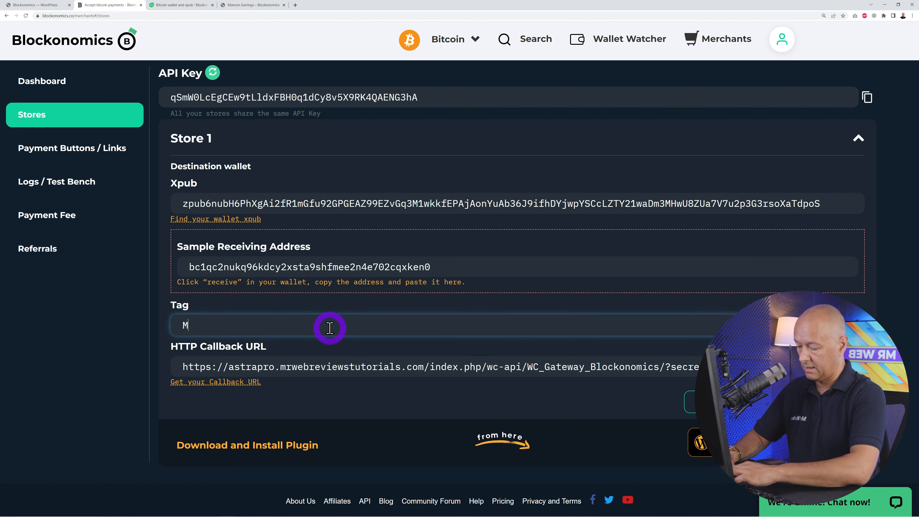
text(y Wesbit)
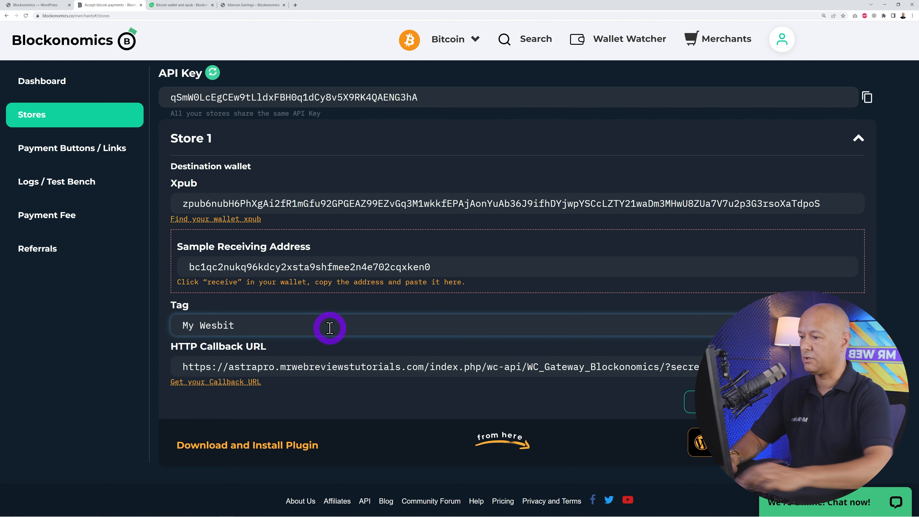
key(BackSpace)
key(BackSpace)
key(BackSpace)
key(BackSpace)
text(bsite)
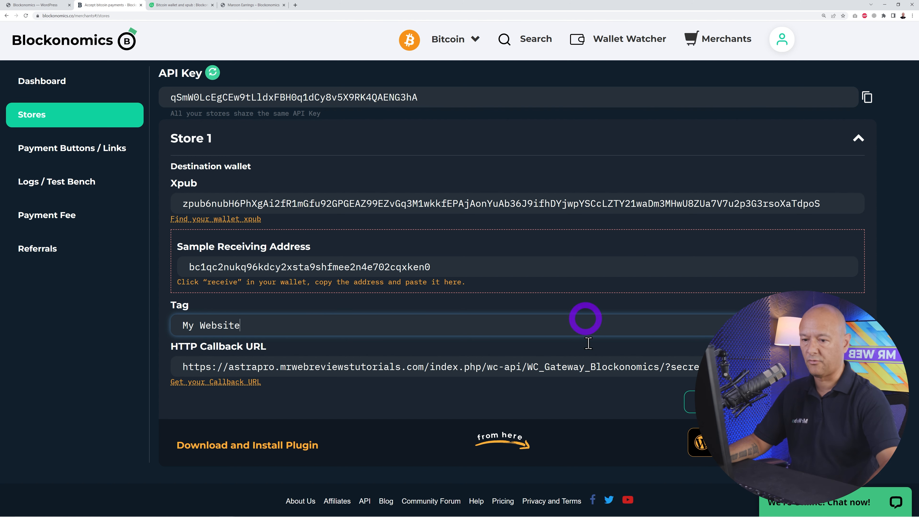
Step: Save the Store 1 settings in Blockonomics
click(666, 405)
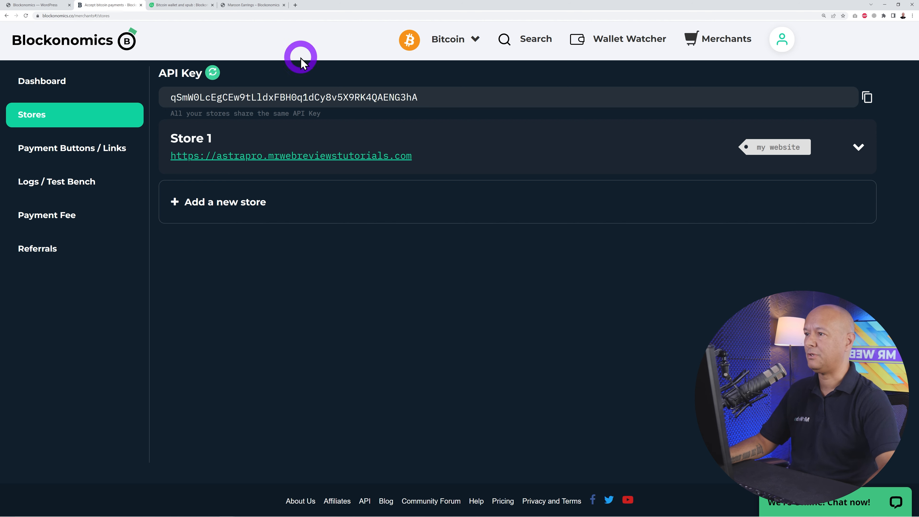
Step: Switch to the WooCommerce store's Maroon Earrings product page and add one to the cart
click(255, 5)
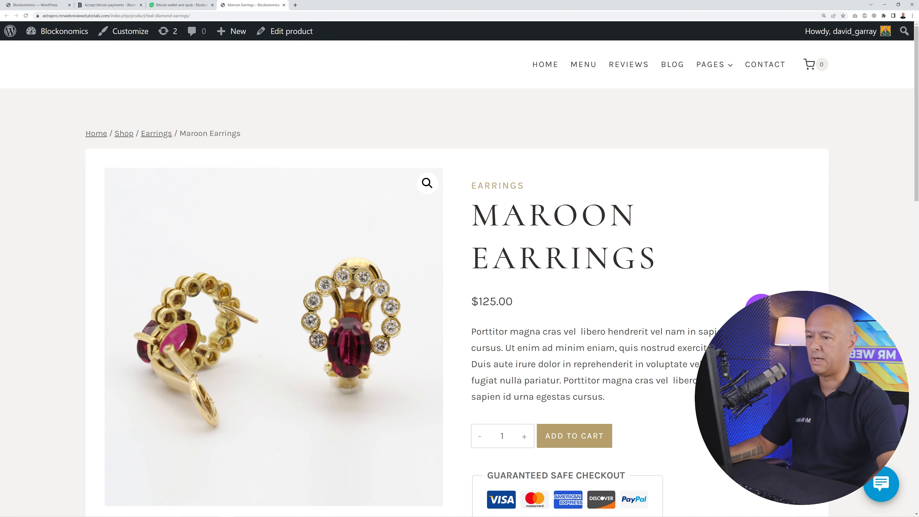
scroll(489, 216, down, 2)
scroll(755, 300, down, 1)
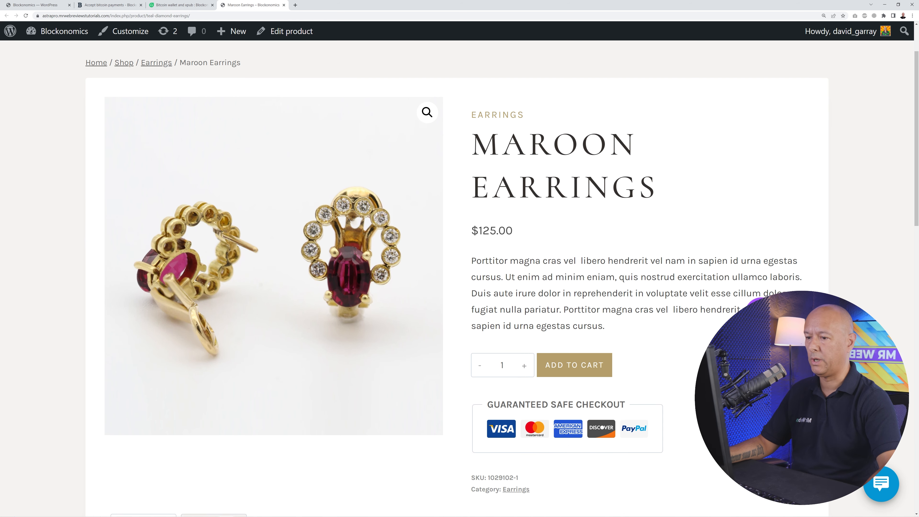
click(579, 356)
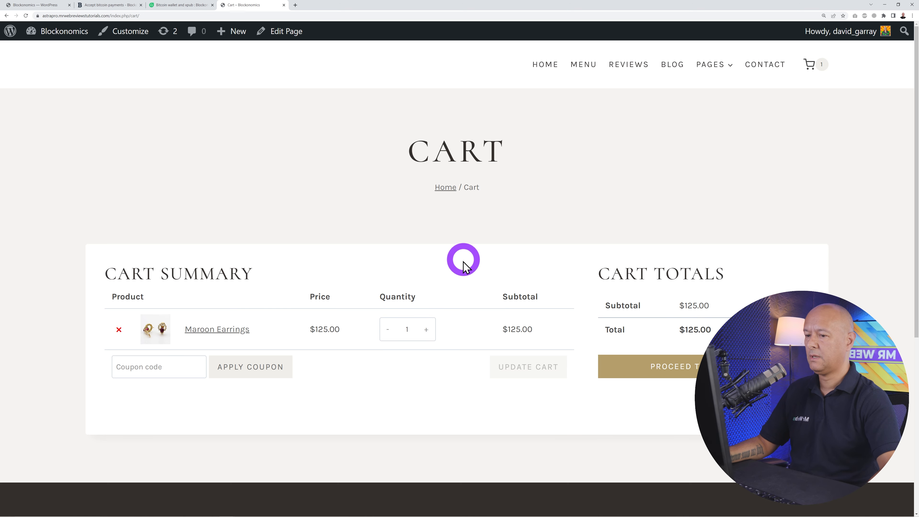
Step: Proceed to checkout with the Maroon Earrings in the cart
scroll(459, 367, down, 2)
scroll(459, 367, down, 3)
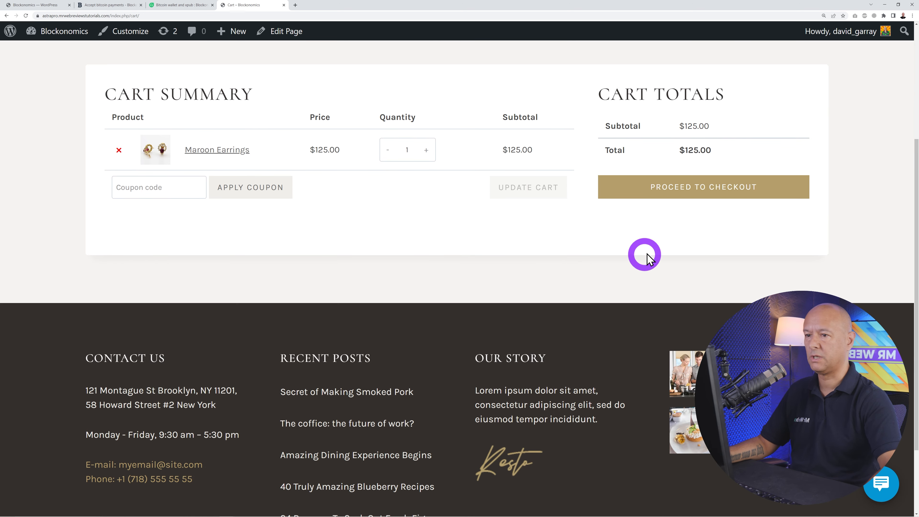
click(708, 191)
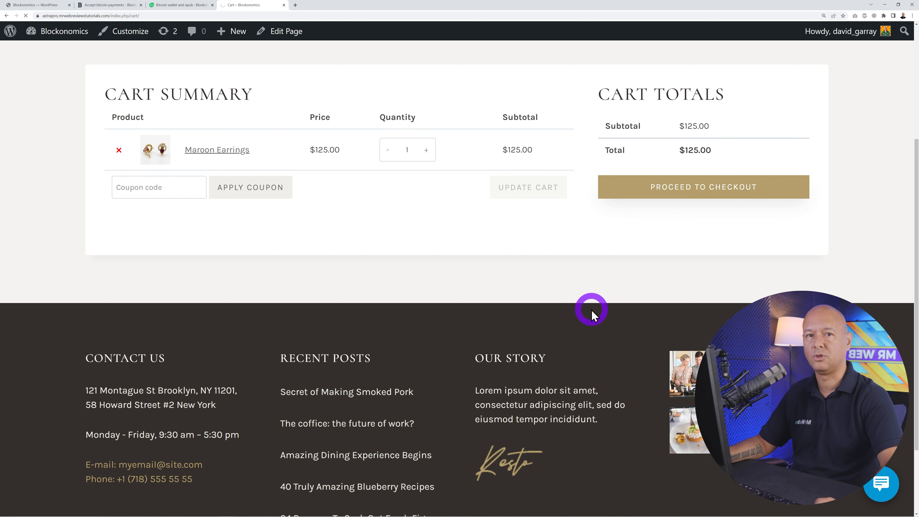
Step: Review the billing details and order summary at checkout and place the Maroon Earrings order with Bitcoin as payment
scroll(546, 277, down, 5)
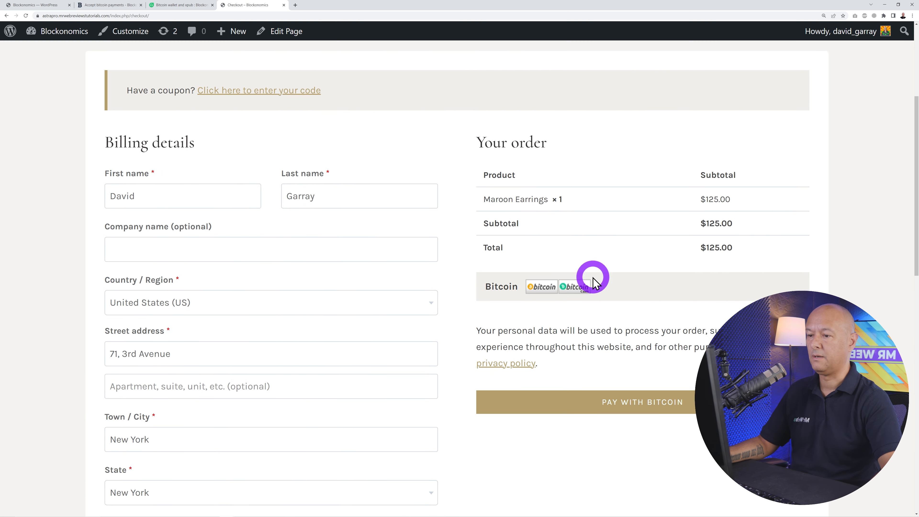
scroll(594, 279, down, 3)
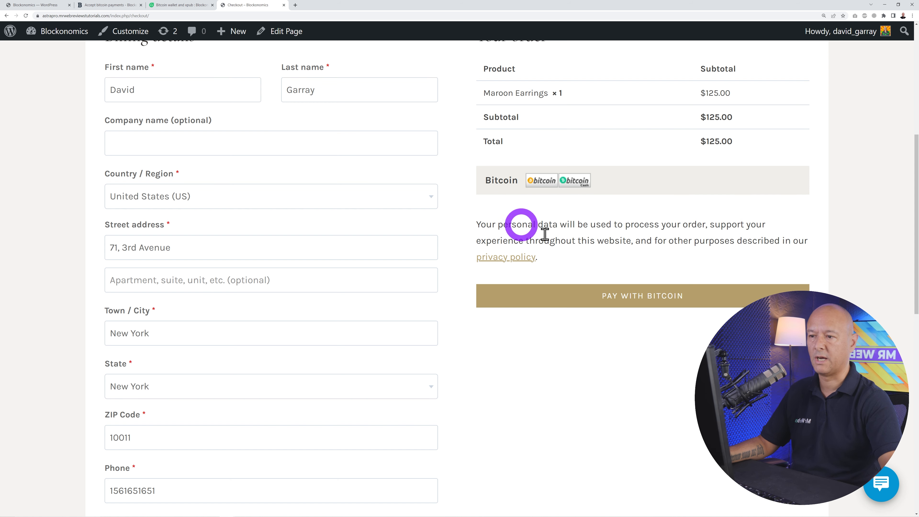
scroll(667, 233, up, 1)
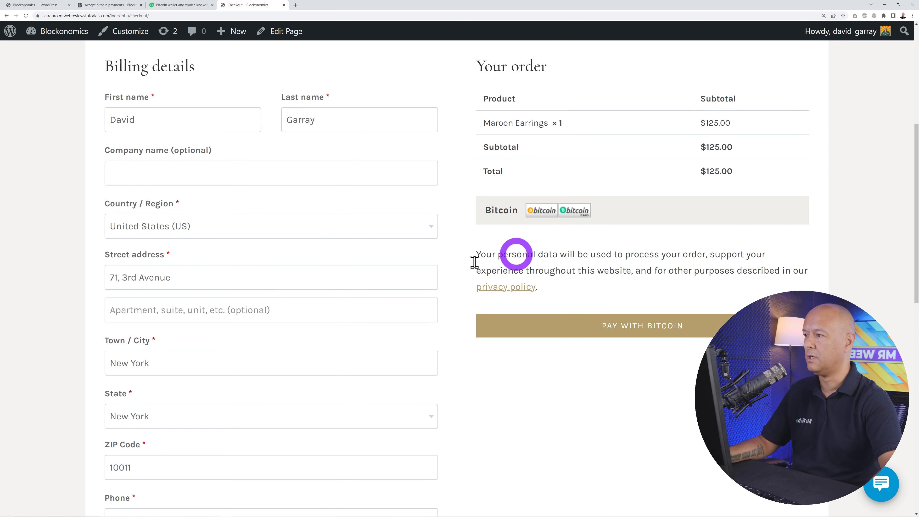
scroll(481, 267, down, 1)
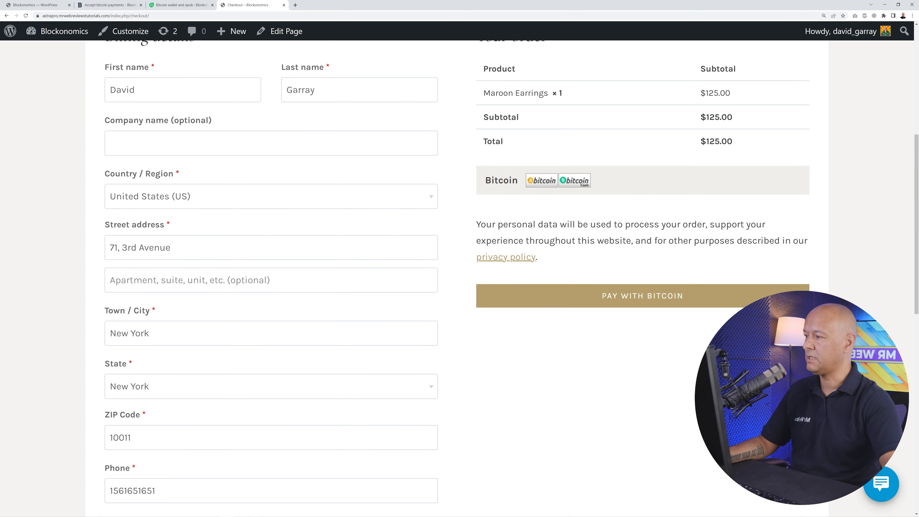
scroll(653, 349, down, 1)
click(630, 273)
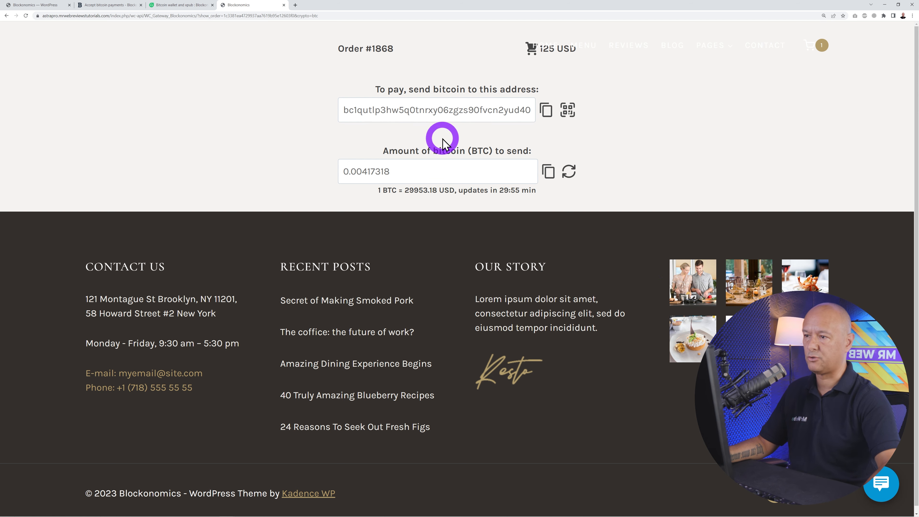
Step: Copy the order's Bitcoin payment address and select the BTC amount to send
click(546, 111)
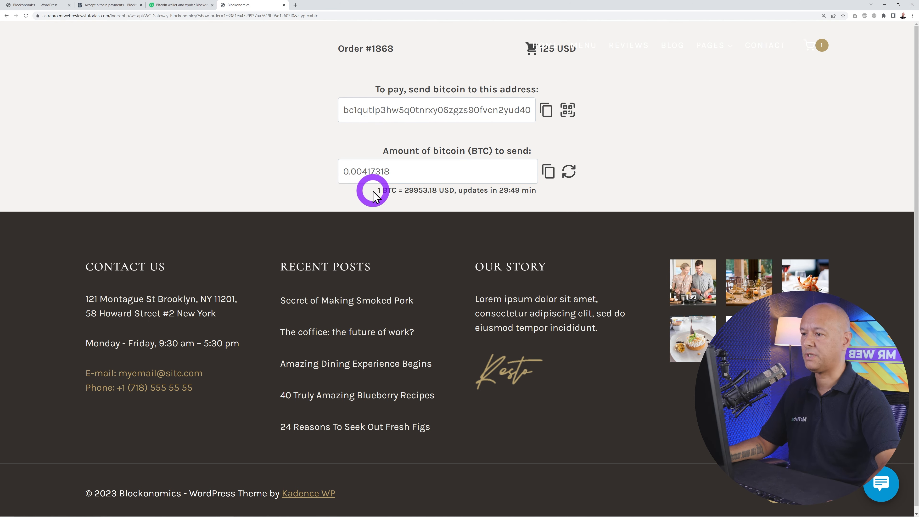
click(344, 171)
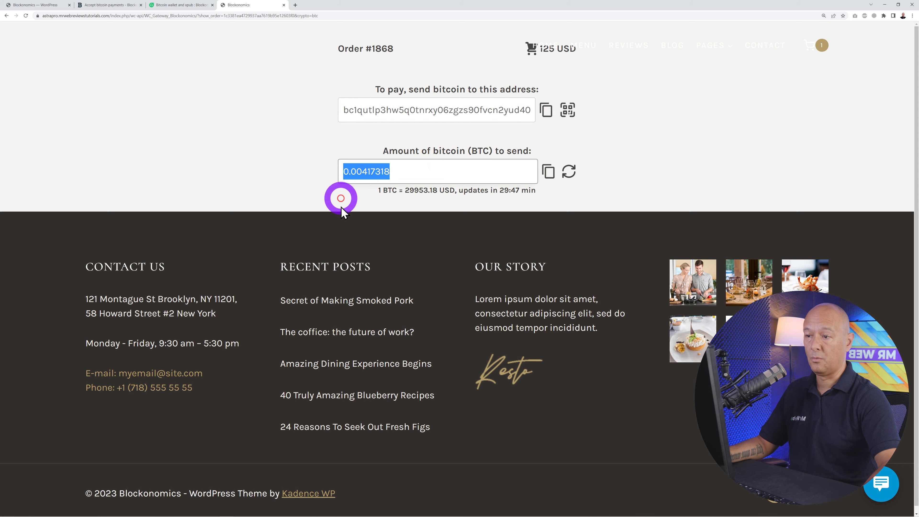